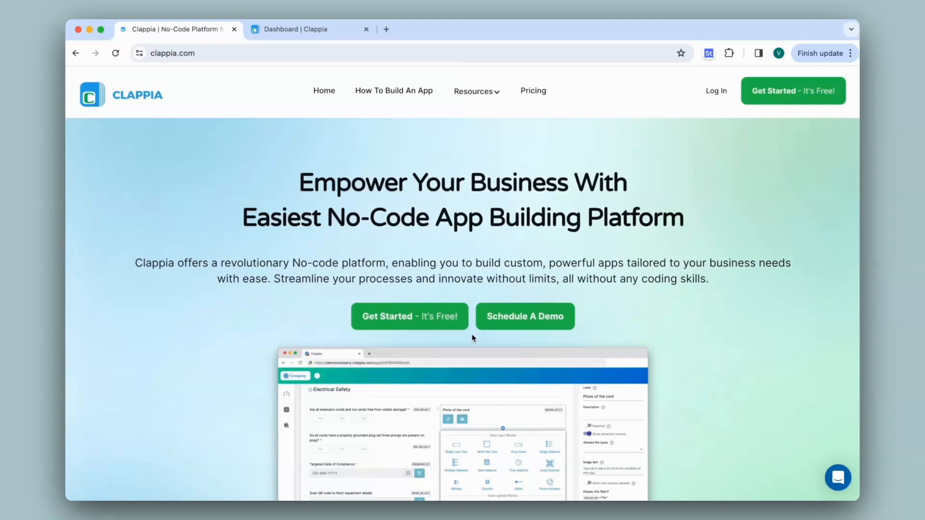
Open the Inspections app from the workplace dashboard and examine its Electrical Safety, Hazard and General sections, collapsing them again.
{"action": "left_click", "coordinate": [328, 31]}
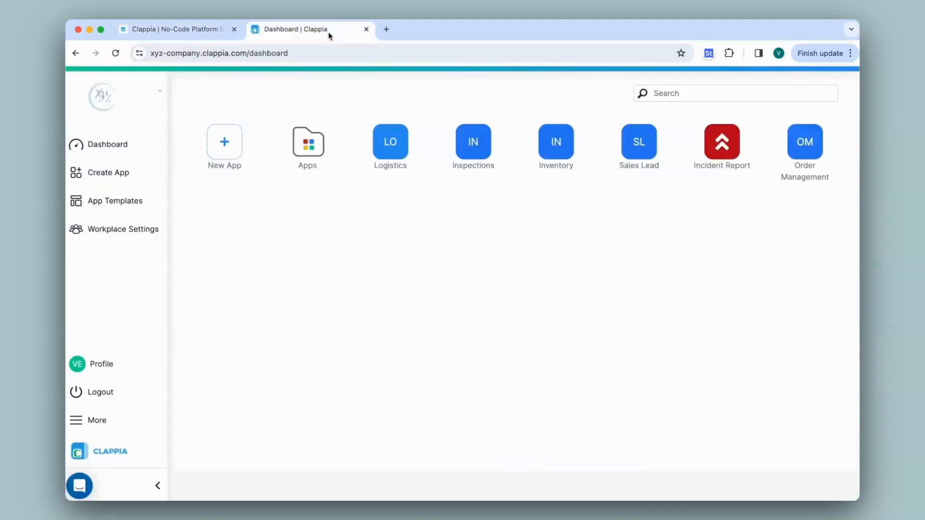
{"action": "left_click", "coordinate": [472, 153]}
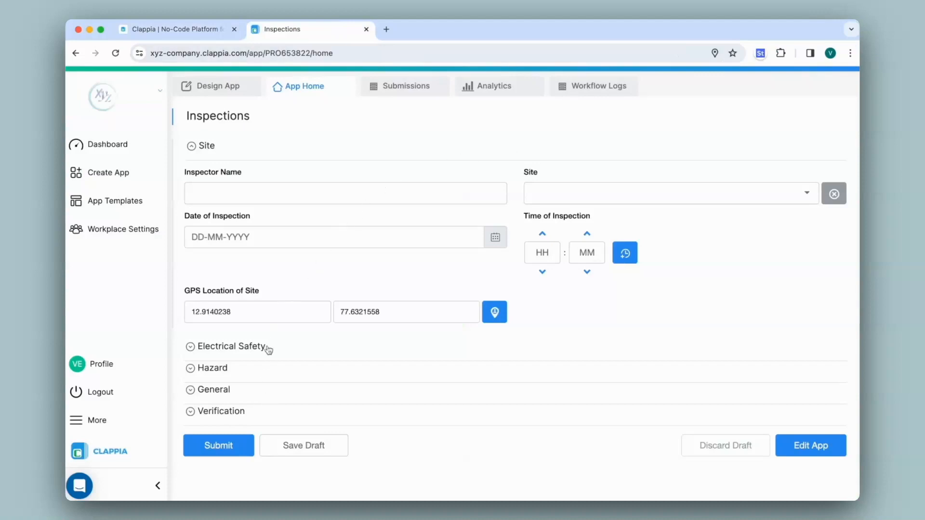
{"action": "left_click", "coordinate": [194, 390]}
{"action": "left_click", "coordinate": [191, 370]}
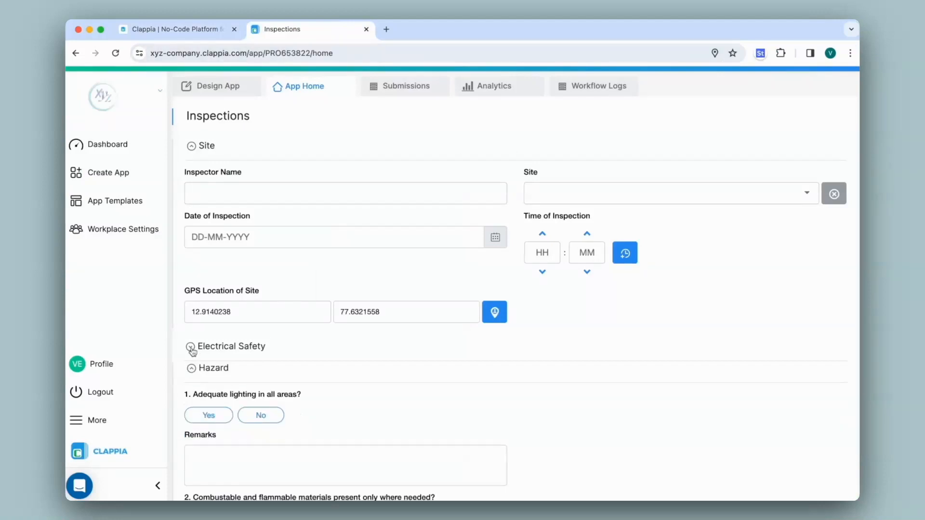
{"action": "left_click", "coordinate": [191, 347]}
{"action": "scroll", "coordinate": [365, 347], "scroll_direction": "down", "scroll_amount": 5}
{"action": "scroll", "coordinate": [364, 344], "scroll_direction": "down", "scroll_amount": 15}
{"action": "scroll", "coordinate": [365, 344], "scroll_direction": "up", "scroll_amount": 9}
{"action": "scroll", "coordinate": [365, 344], "scroll_direction": "up", "scroll_amount": 8}
{"action": "left_click", "coordinate": [190, 317]}
{"action": "left_click", "coordinate": [191, 339]}
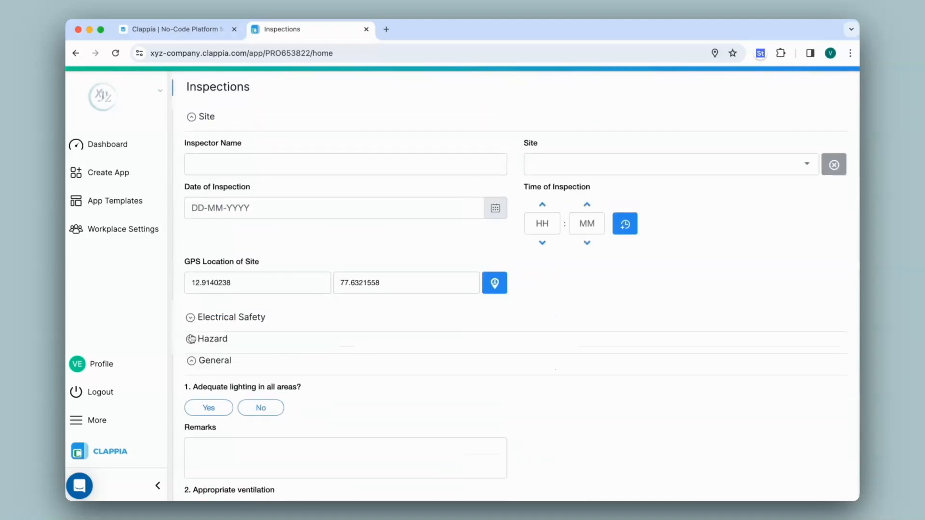
{"action": "left_click", "coordinate": [191, 361]}
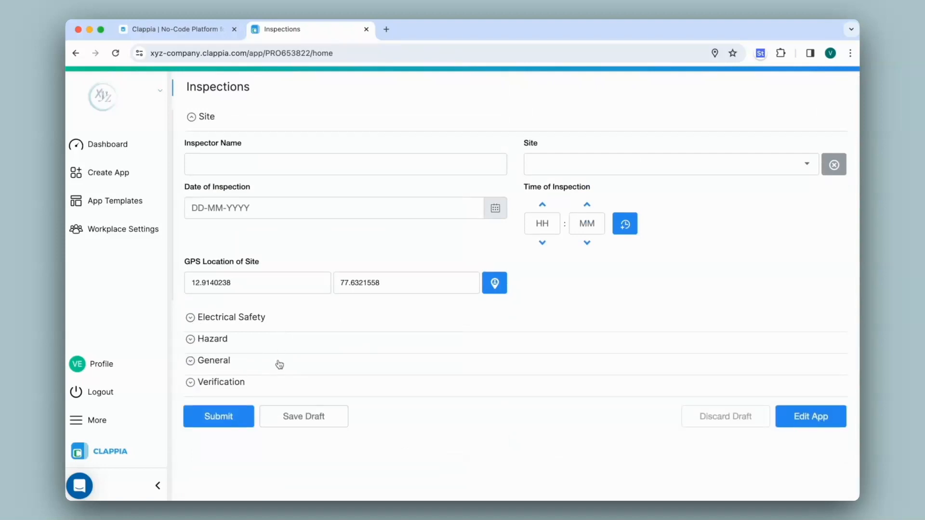
View the Project Inspections app in a new browser tab, check the sections for Electrical Safety, Hazard and General, and close it.
{"action": "left_click", "coordinate": [387, 29]}
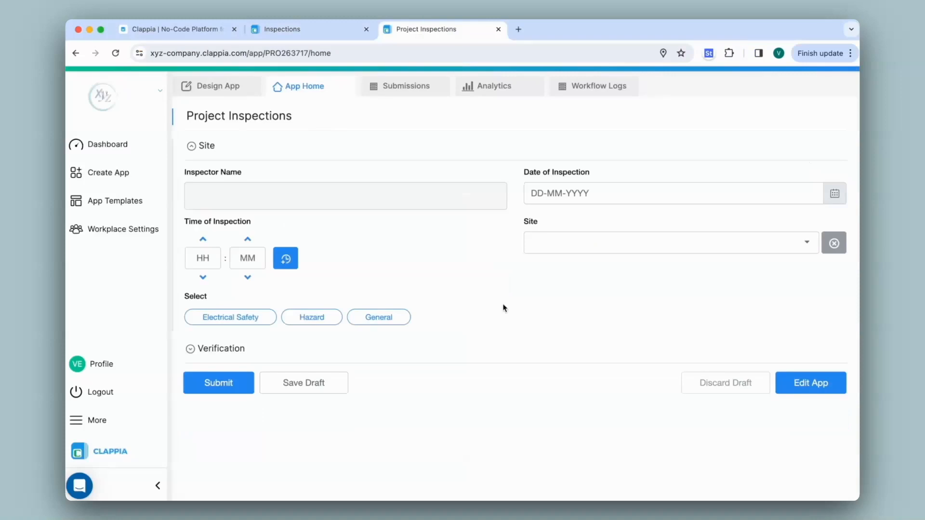
{"action": "left_click", "coordinate": [247, 317]}
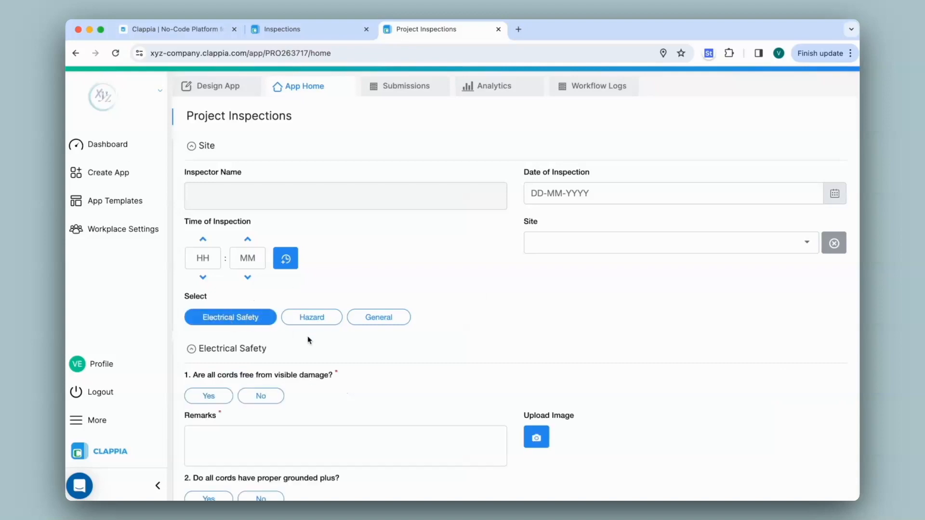
{"action": "scroll", "coordinate": [346, 356], "scroll_direction": "down", "scroll_amount": 5}
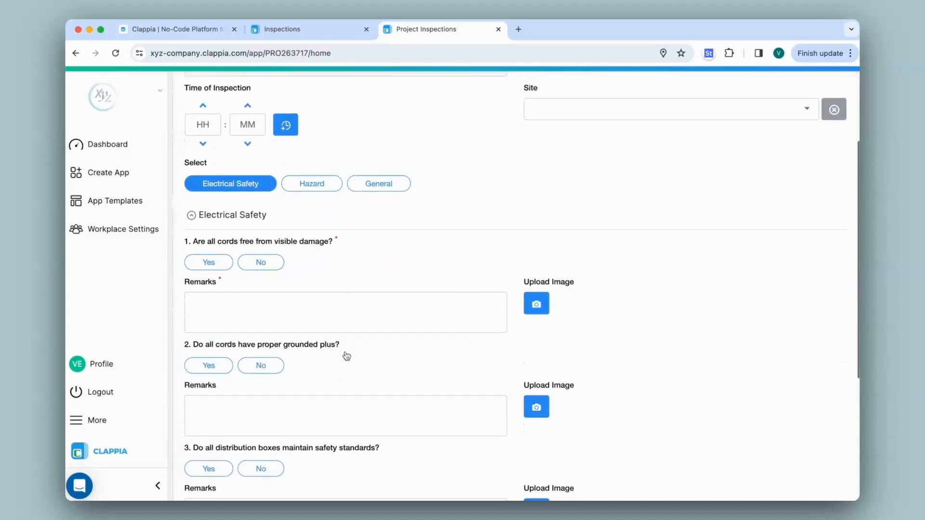
{"action": "scroll", "coordinate": [346, 357], "scroll_direction": "up", "scroll_amount": 5}
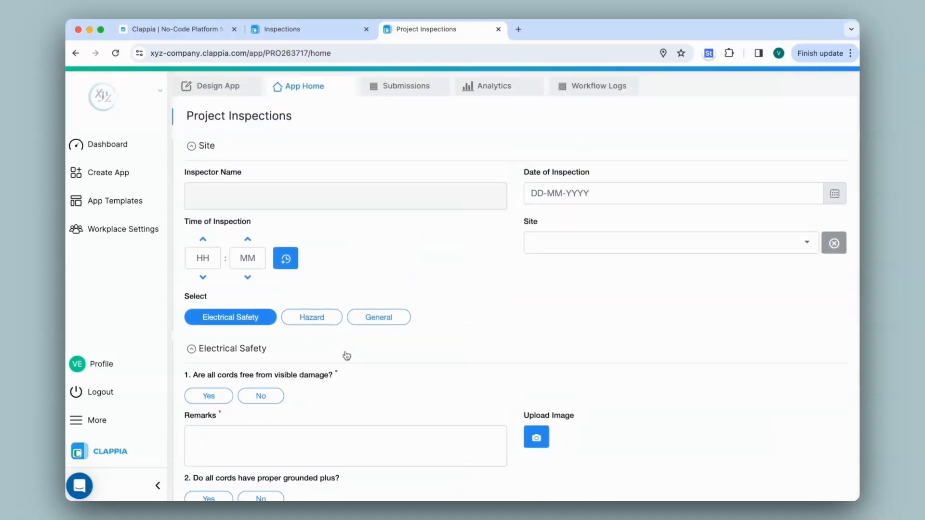
{"action": "left_click", "coordinate": [320, 321]}
{"action": "left_click", "coordinate": [380, 320]}
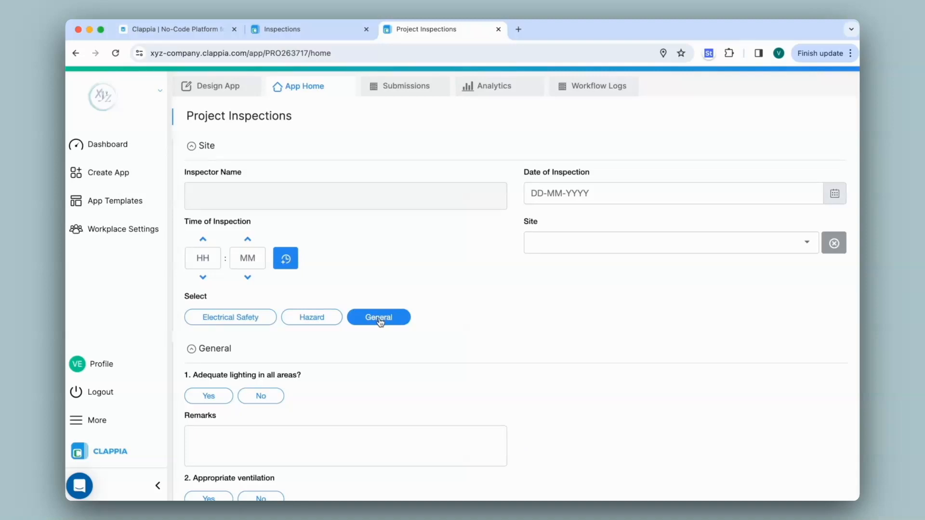
{"action": "left_click", "coordinate": [497, 29]}
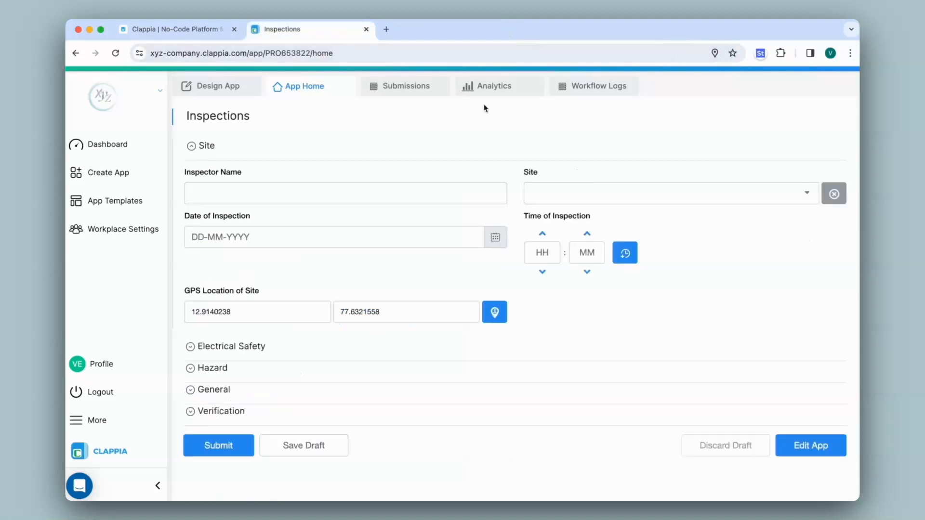
Open the Inspections app for design and review the Site section's fields and the Electrical Safety questions.
{"action": "left_click", "coordinate": [237, 86]}
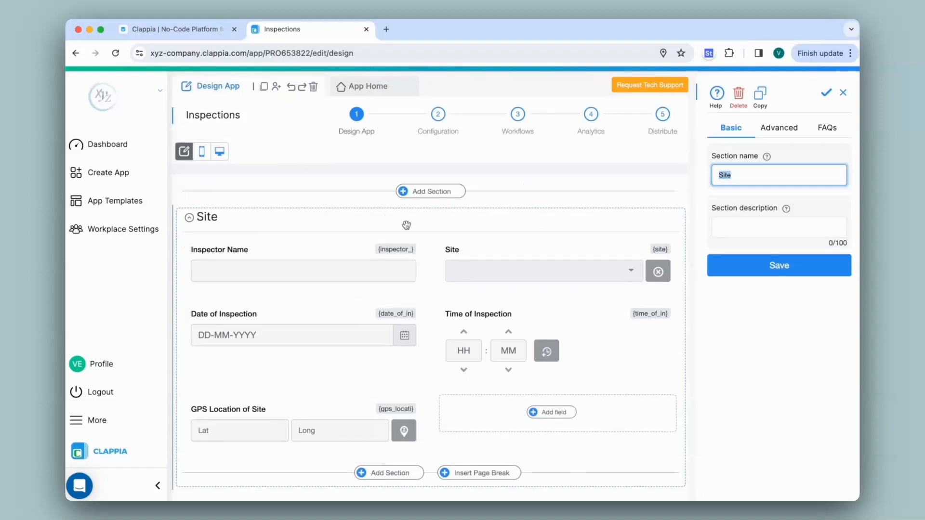
{"action": "scroll", "coordinate": [435, 238], "scroll_direction": "down", "scroll_amount": 1}
{"action": "scroll", "coordinate": [434, 238], "scroll_direction": "down", "scroll_amount": 5}
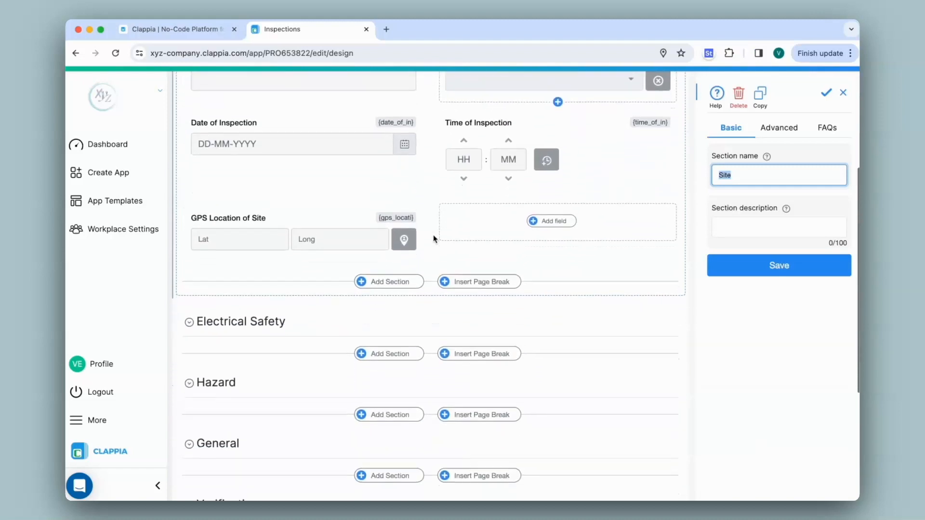
{"action": "left_click", "coordinate": [424, 302]}
{"action": "scroll", "coordinate": [431, 337], "scroll_direction": "down", "scroll_amount": 4}
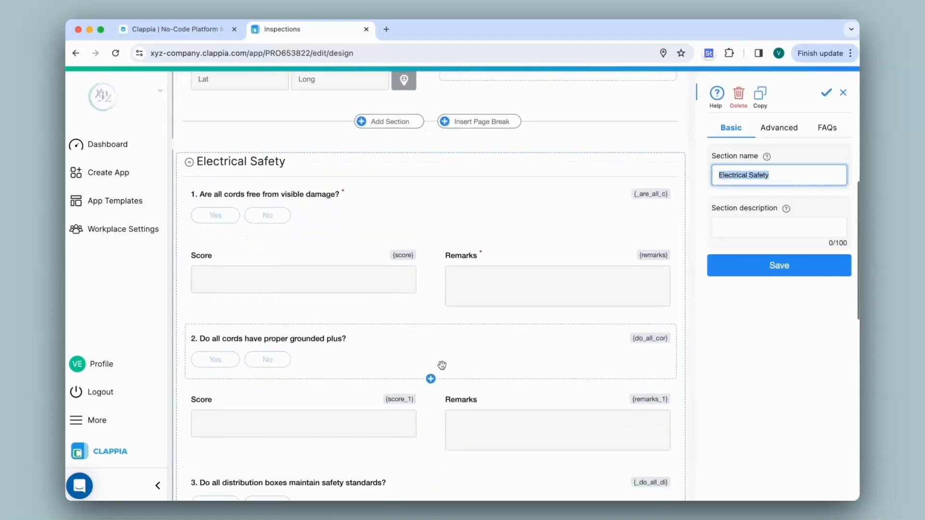
{"action": "scroll", "coordinate": [440, 368], "scroll_direction": "up", "scroll_amount": 8}
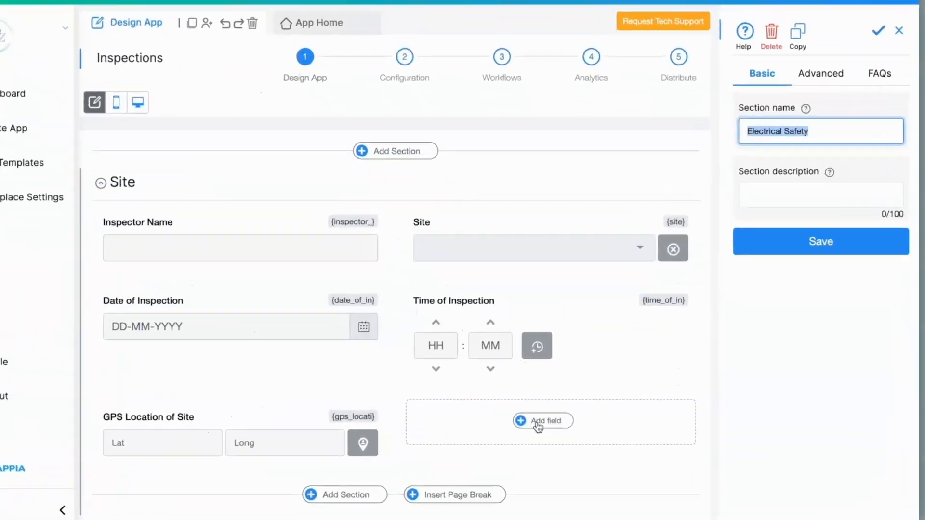
Add a Drop down field to the Site section beside GPS Location of Site and label it "Select".
{"action": "left_click", "coordinate": [540, 413]}
{"action": "scroll", "coordinate": [557, 471], "scroll_direction": "down", "scroll_amount": 3}
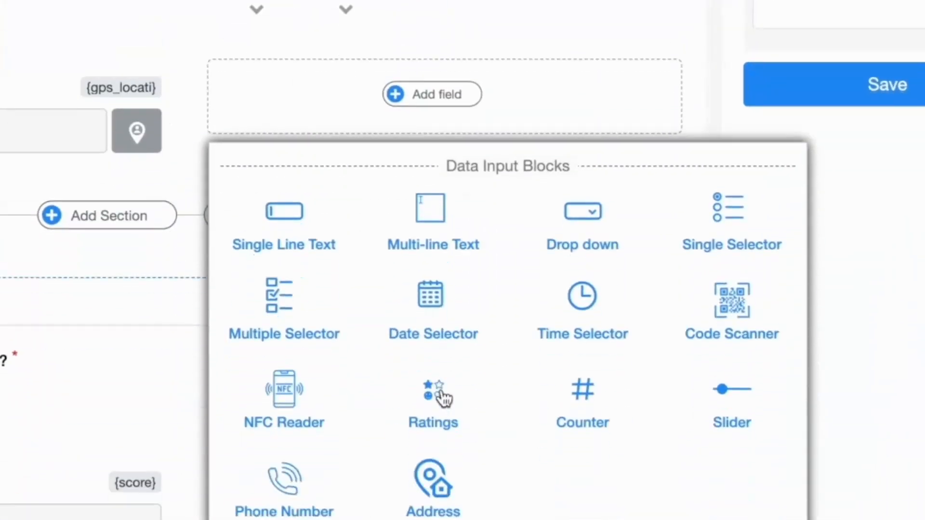
{"action": "left_click", "coordinate": [589, 230]}
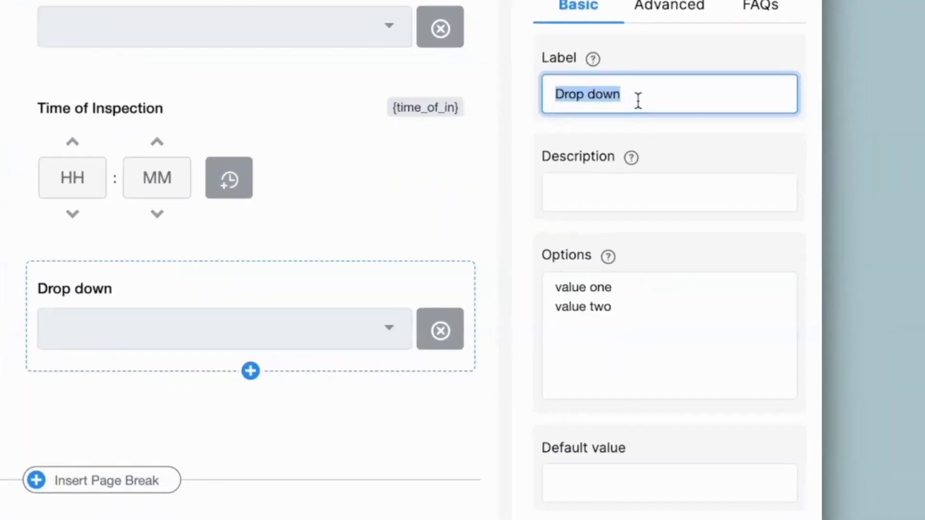
{"action": "type", "text": "Select"}
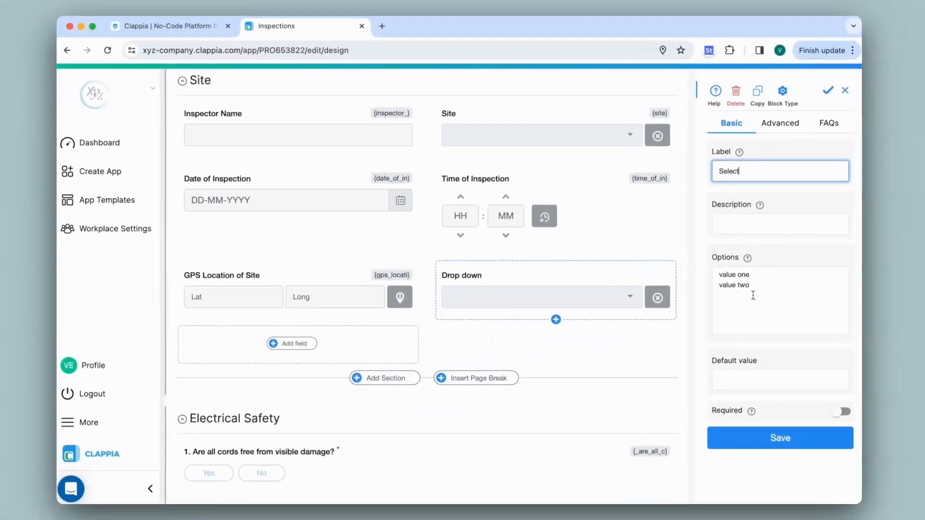
Collapse the Electrical Safety section and replace the drop-down's default options with Electrical Safety, Hazard and General.
{"action": "left_click", "coordinate": [189, 418]}
{"action": "scroll", "coordinate": [248, 333], "scroll_direction": "down", "scroll_amount": 2}
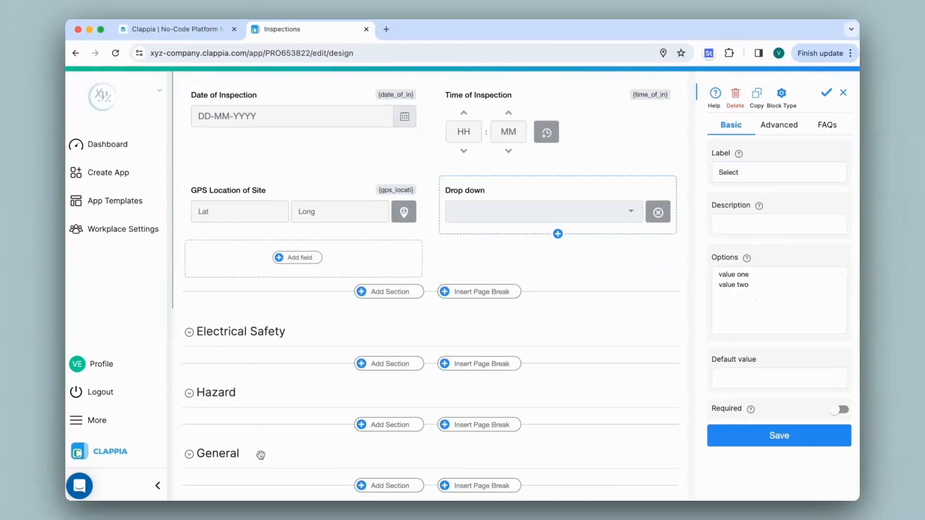
{"action": "left_click_drag", "start_coordinate": [771, 289], "coordinate": [702, 261]}
{"action": "type", "text": "Electrical Safety"}
{"action": "key", "text": "Return"}
{"action": "type", "text": "Hazard"}
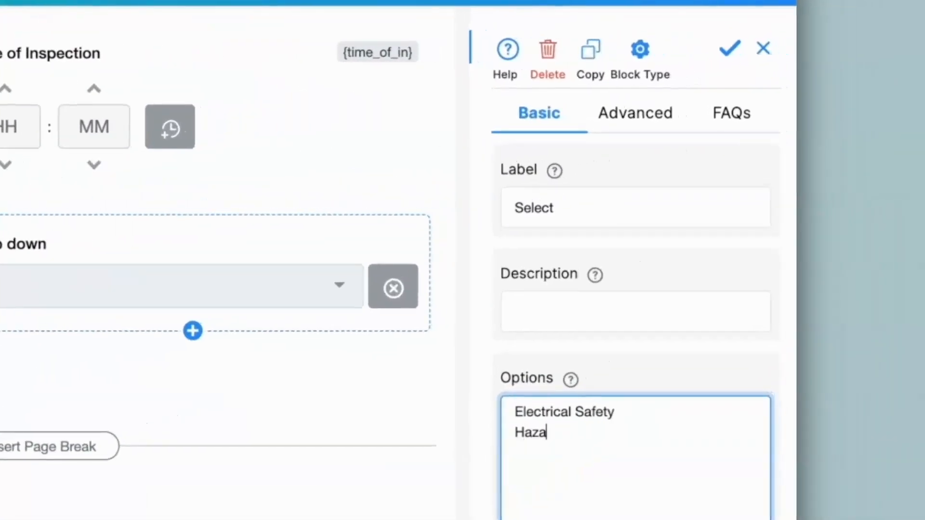
{"action": "key", "text": "Return"}
{"action": "type", "text": "General"}
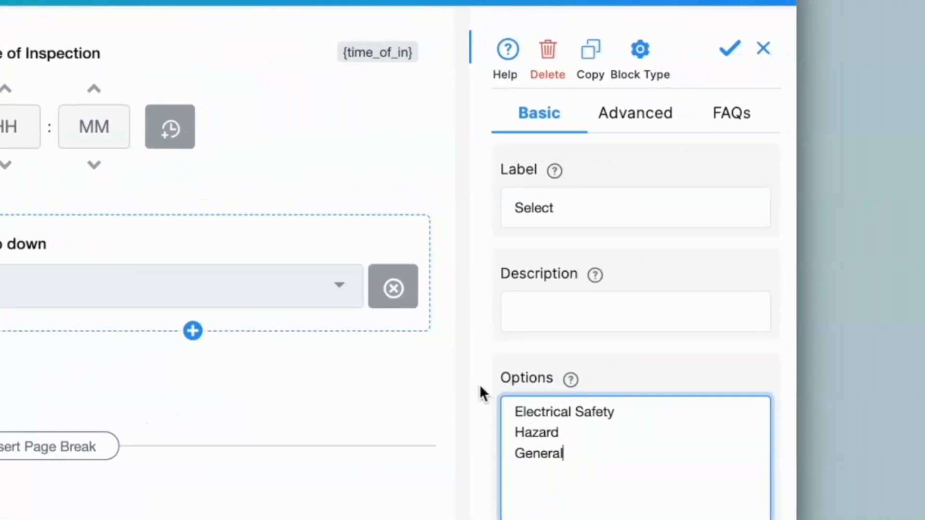
Allow multiple selections for the Select drop-down and save the field.
{"action": "left_click", "coordinate": [640, 102]}
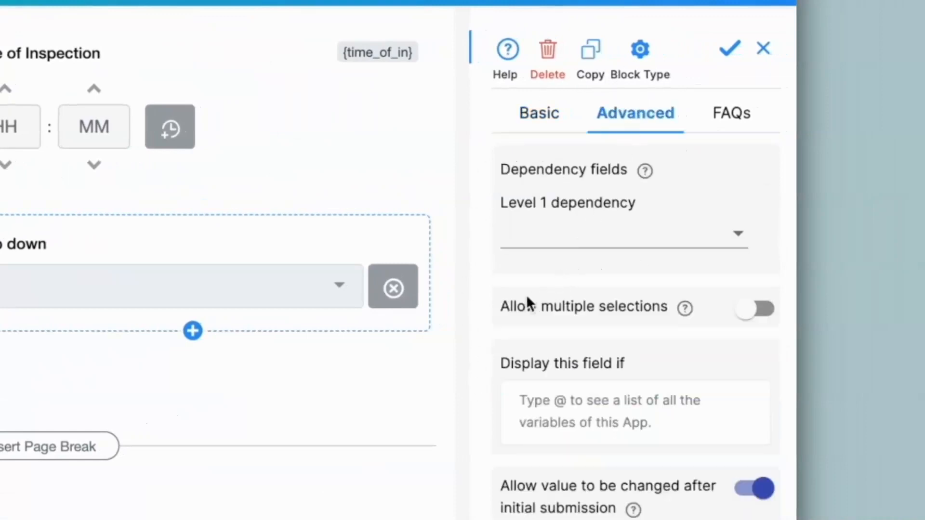
{"action": "left_click", "coordinate": [757, 309]}
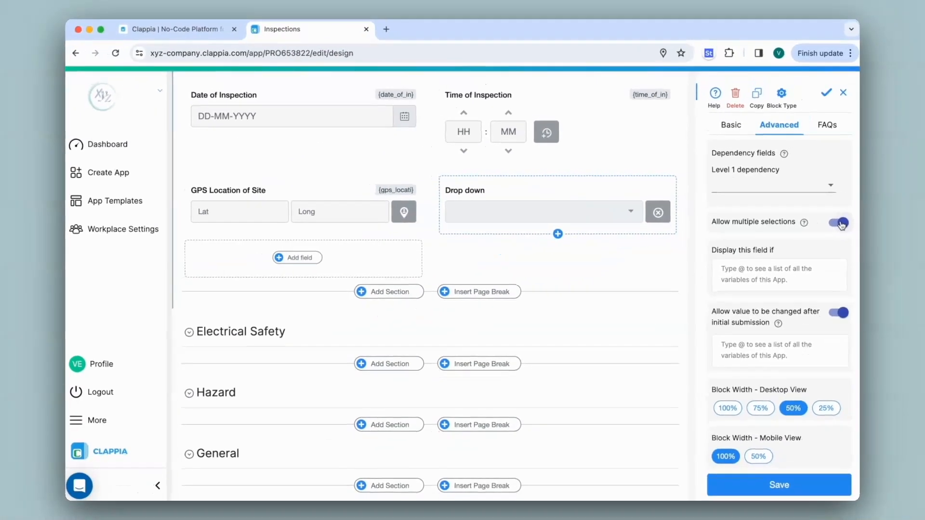
{"action": "left_click", "coordinate": [777, 483]}
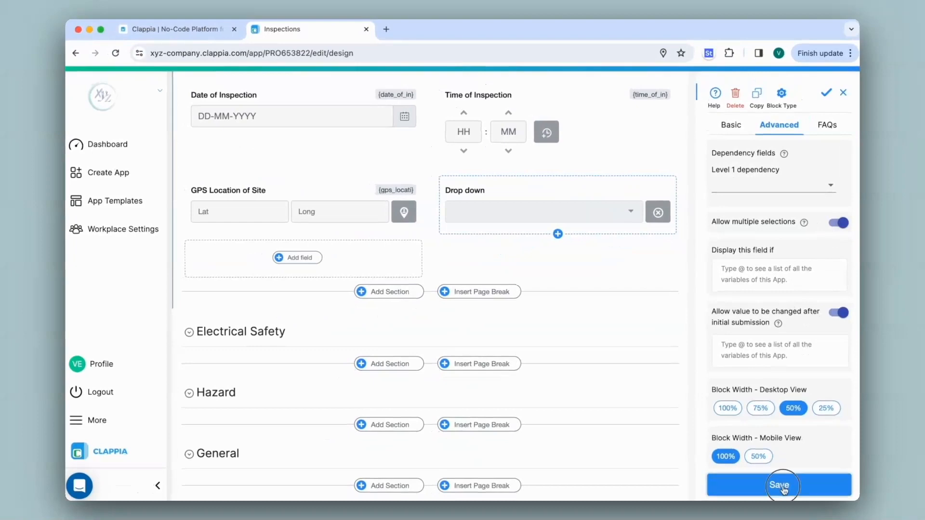
Test multiple selection in the app home's Select drop-down with Electrical Safety, Hazard and General, and close the list.
{"action": "scroll", "coordinate": [430, 302], "scroll_direction": "up", "scroll_amount": 5}
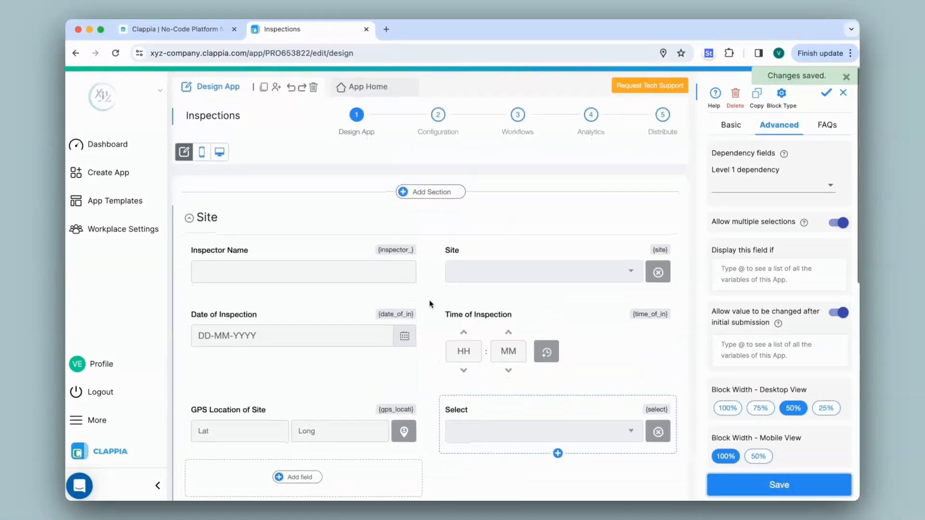
{"action": "left_click", "coordinate": [367, 86]}
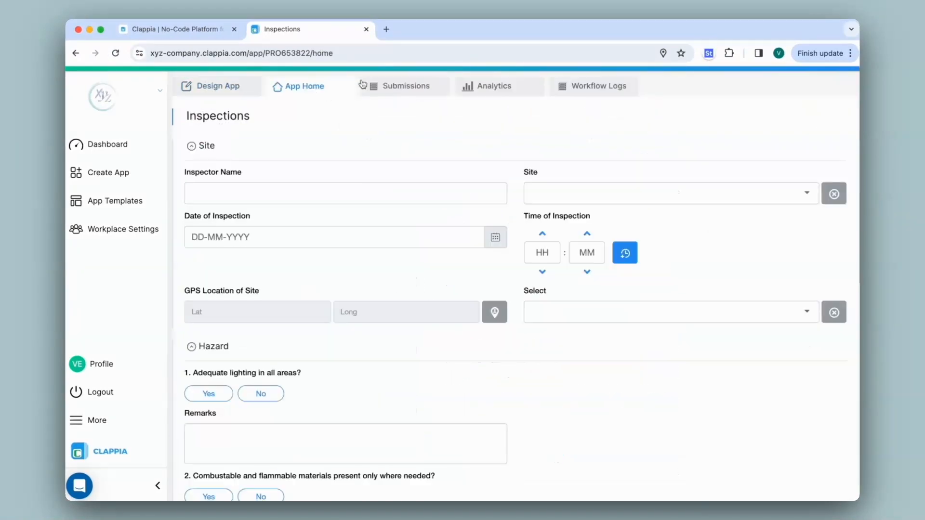
{"action": "left_click", "coordinate": [596, 310]}
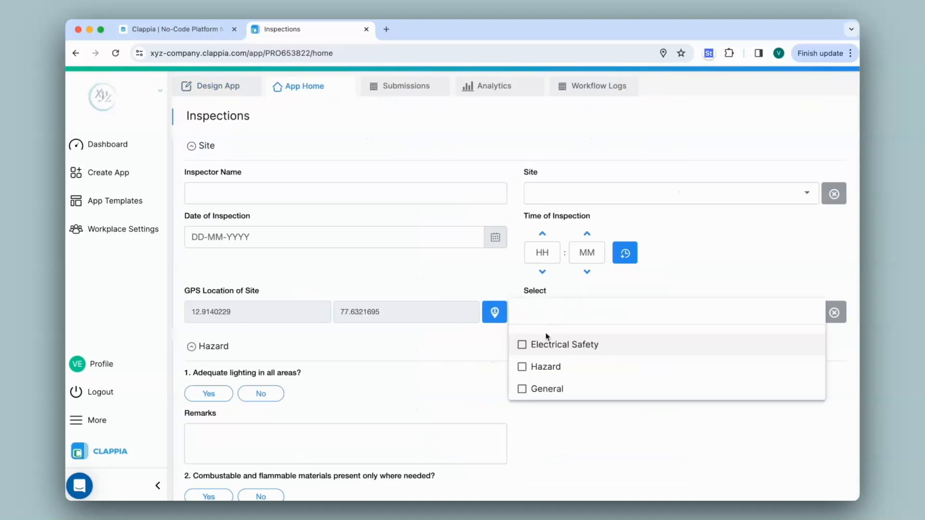
{"action": "left_click", "coordinate": [522, 344]}
{"action": "left_click", "coordinate": [530, 368]}
{"action": "left_click", "coordinate": [531, 391]}
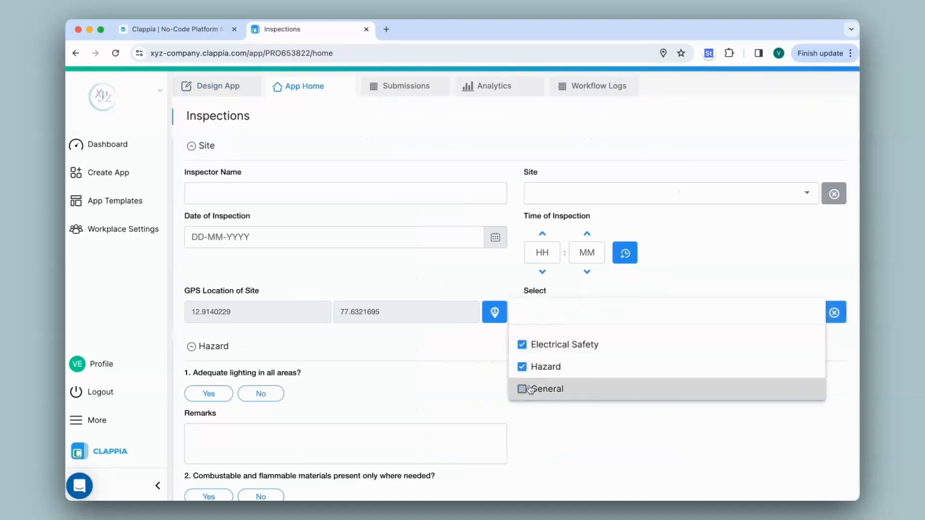
{"action": "left_click", "coordinate": [531, 390]}
{"action": "left_click", "coordinate": [531, 369]}
{"action": "left_click", "coordinate": [514, 276]}
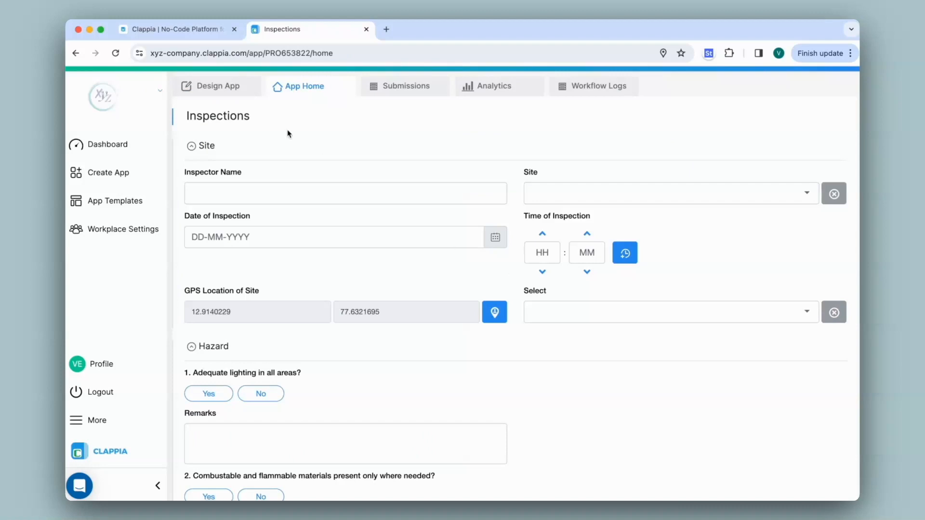
Return to the app design, disallow multiple selections for the Select drop-down and save the field.
{"action": "left_click", "coordinate": [219, 86]}
{"action": "left_click", "coordinate": [844, 223]}
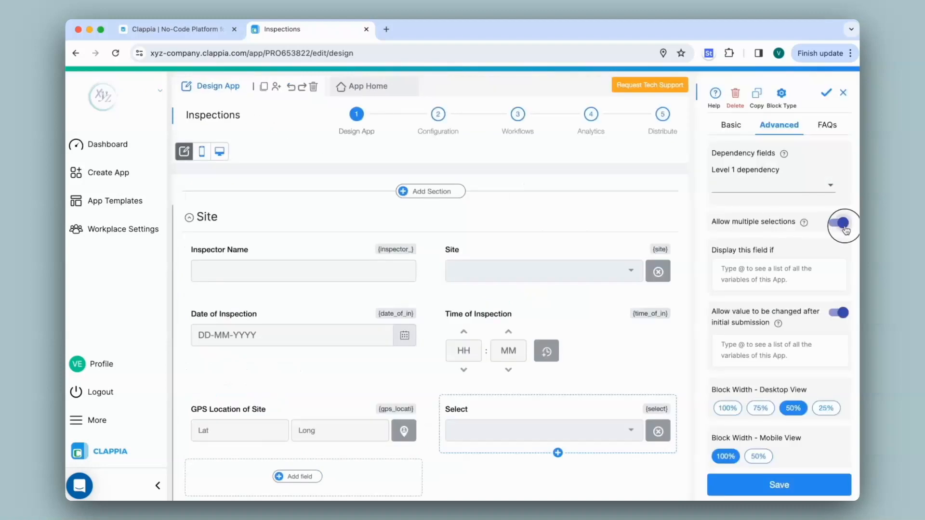
{"action": "left_click", "coordinate": [766, 485]}
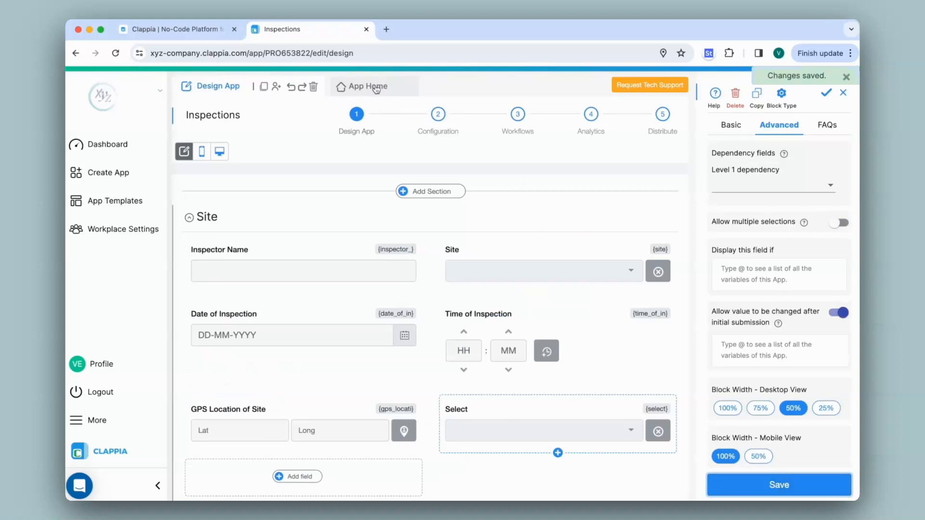
Test the Select drop-down in the app home by choosing Electrical Safety, clearing it and choosing General, and return to the app design.
{"action": "left_click", "coordinate": [377, 88]}
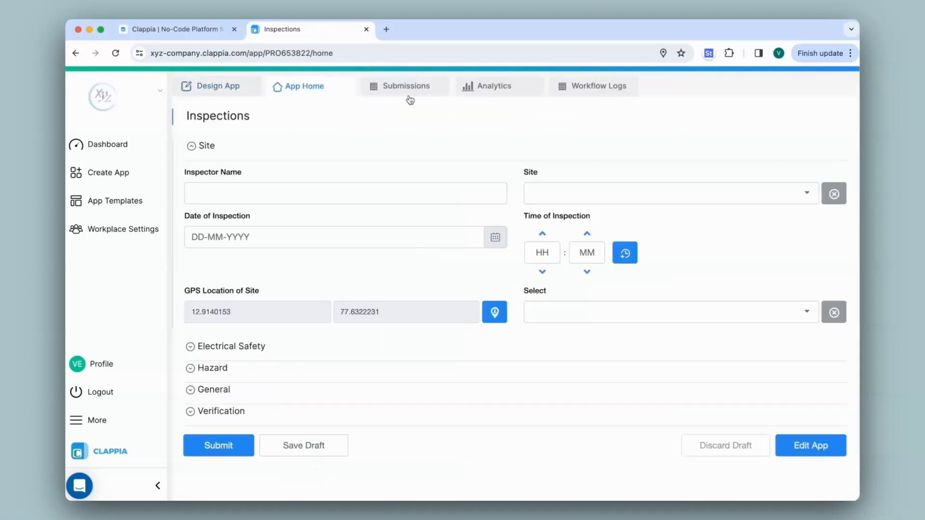
{"action": "left_click", "coordinate": [605, 314]}
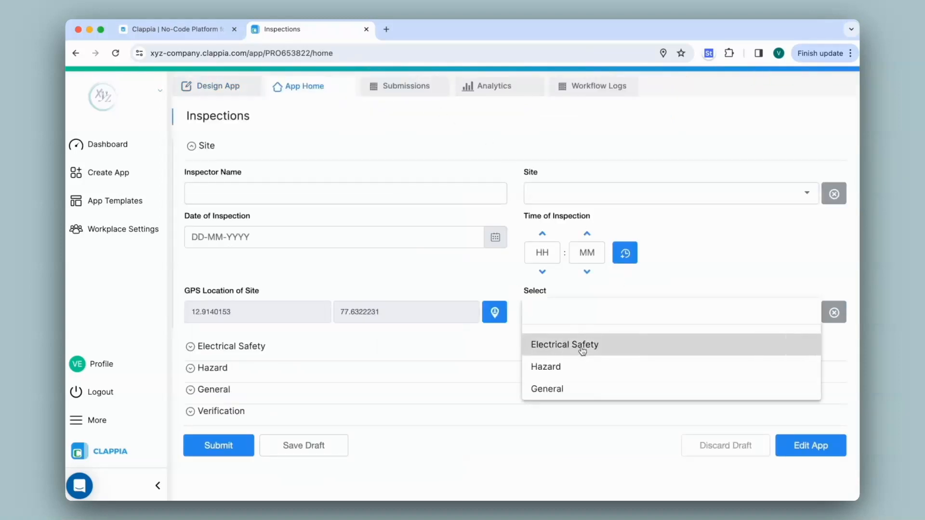
{"action": "left_click", "coordinate": [584, 346]}
{"action": "left_click", "coordinate": [843, 318]}
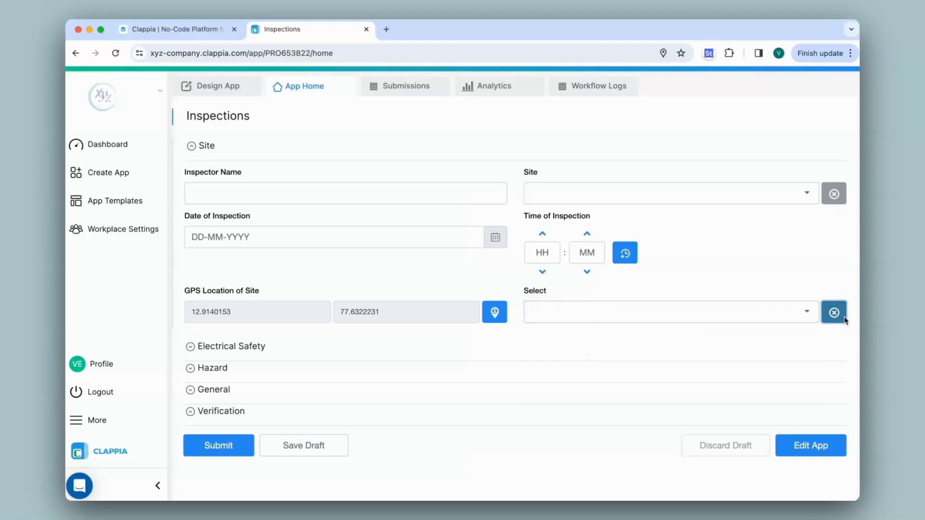
{"action": "left_click", "coordinate": [804, 311]}
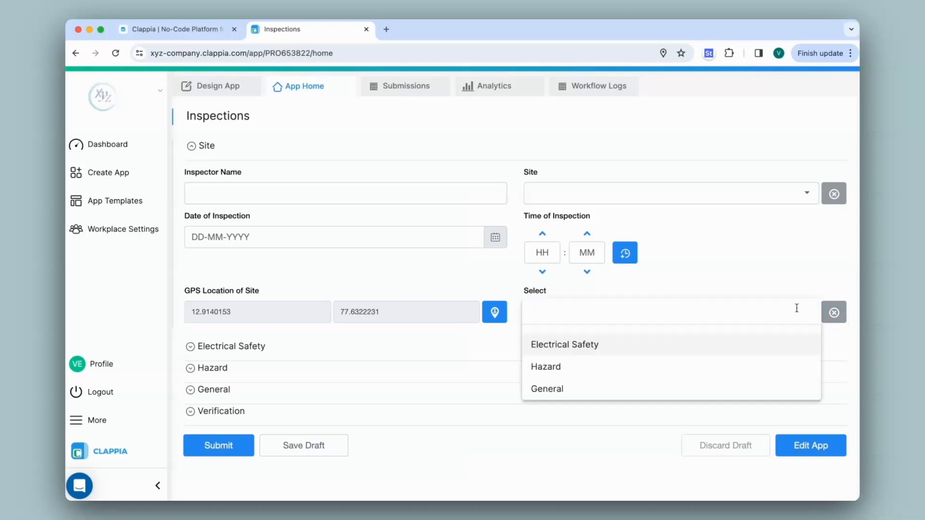
{"action": "left_click", "coordinate": [560, 391]}
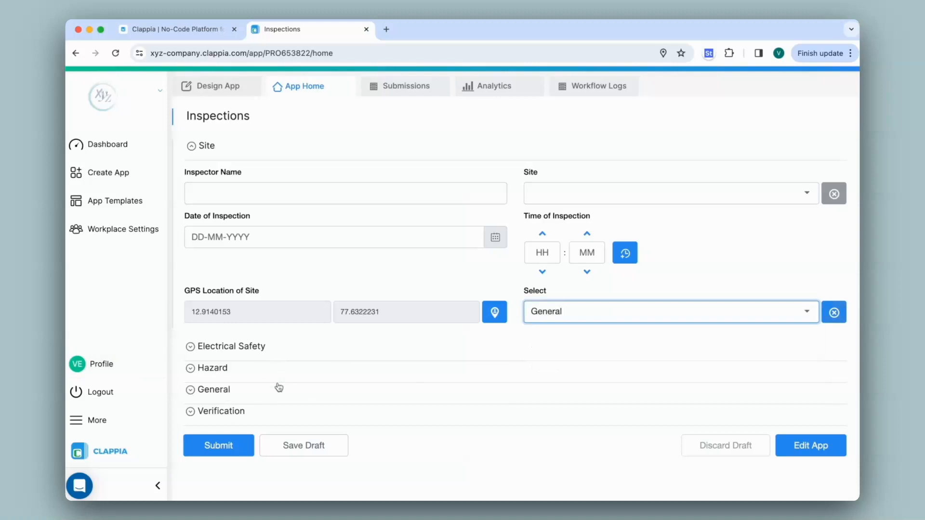
{"action": "left_click", "coordinate": [222, 94]}
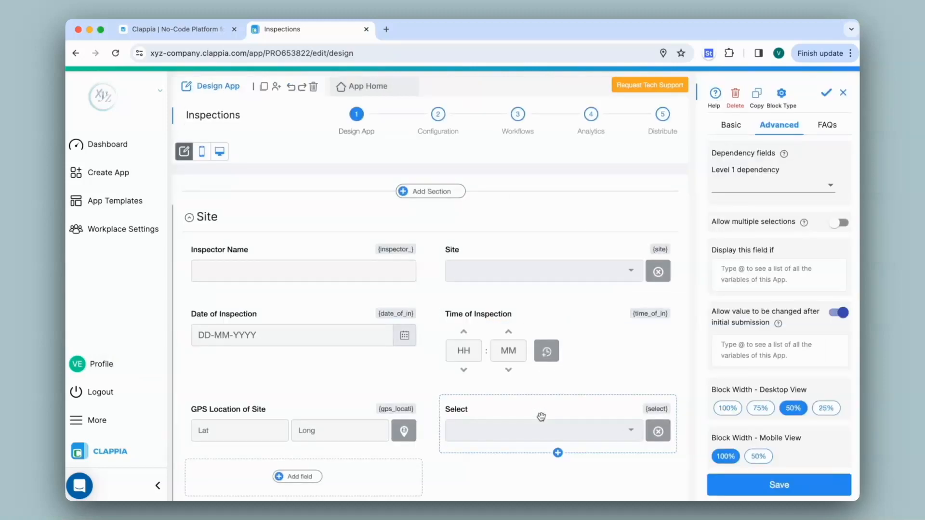
Set the Electrical Safety section to display if {select}="Electrical Safety" and save the section.
{"action": "left_click", "coordinate": [731, 126]}
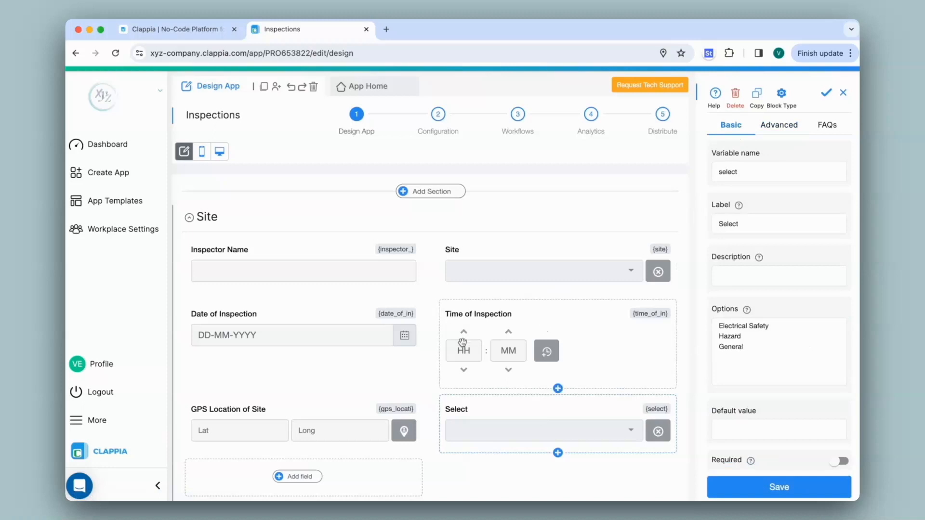
{"action": "scroll", "coordinate": [431, 366], "scroll_direction": "down", "scroll_amount": 5}
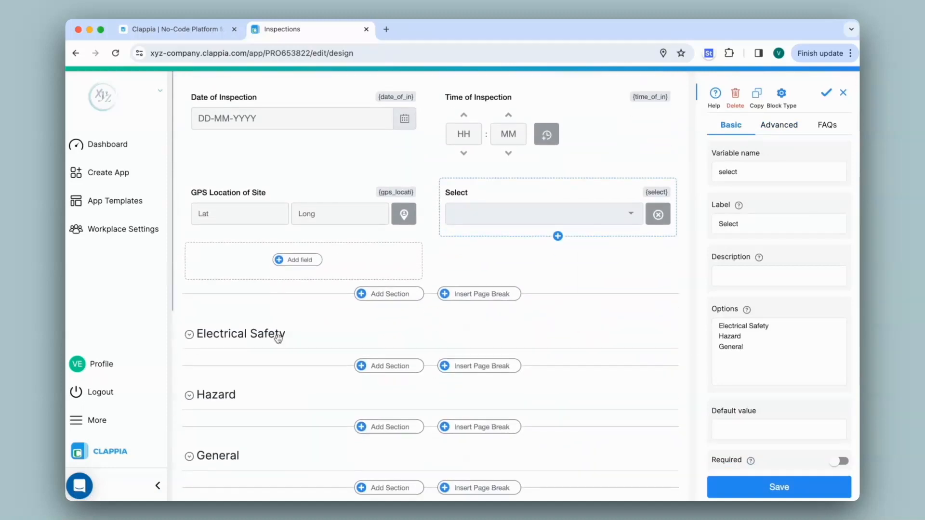
{"action": "left_click", "coordinate": [278, 338]}
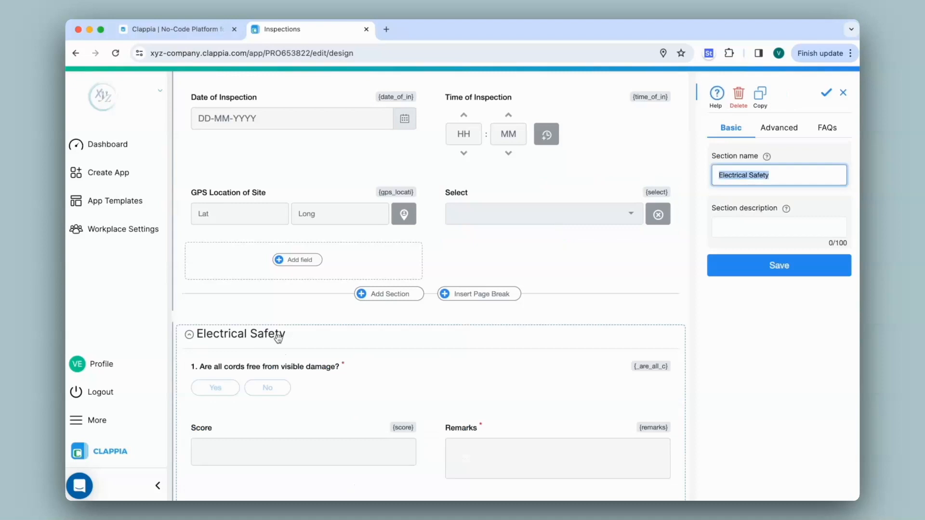
{"action": "left_click", "coordinate": [780, 129]}
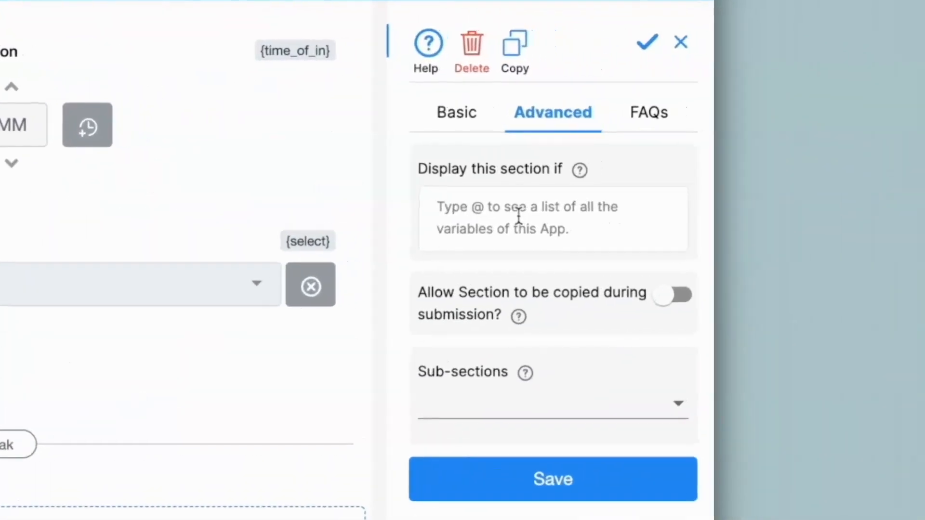
{"action": "left_click", "coordinate": [519, 217]}
{"action": "type", "text": "@select"}
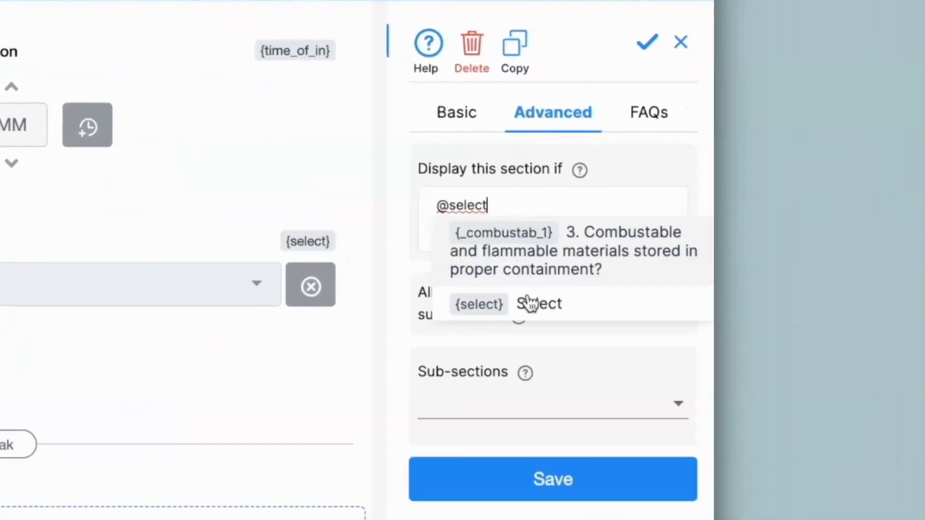
{"action": "left_click", "coordinate": [527, 302]}
{"action": "type", "text": "=\""}
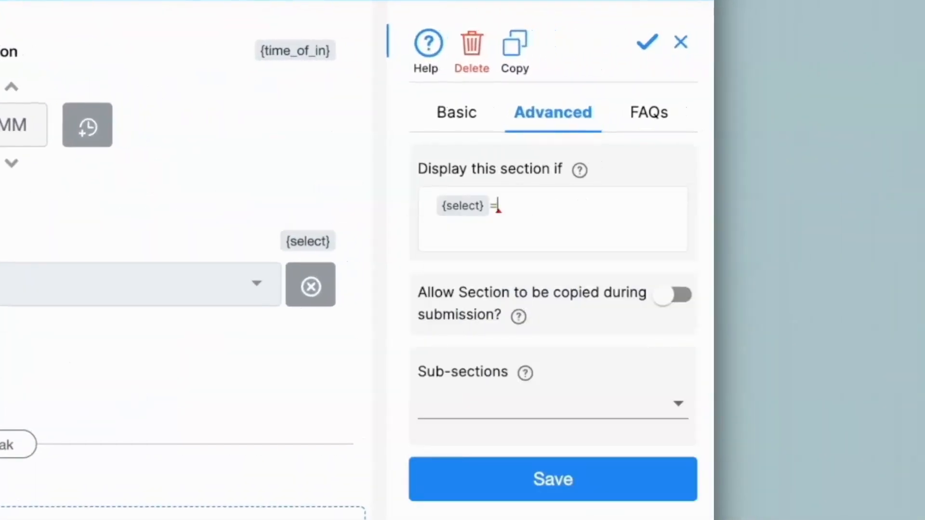
{"action": "type", "text": "Electrical Safety"}
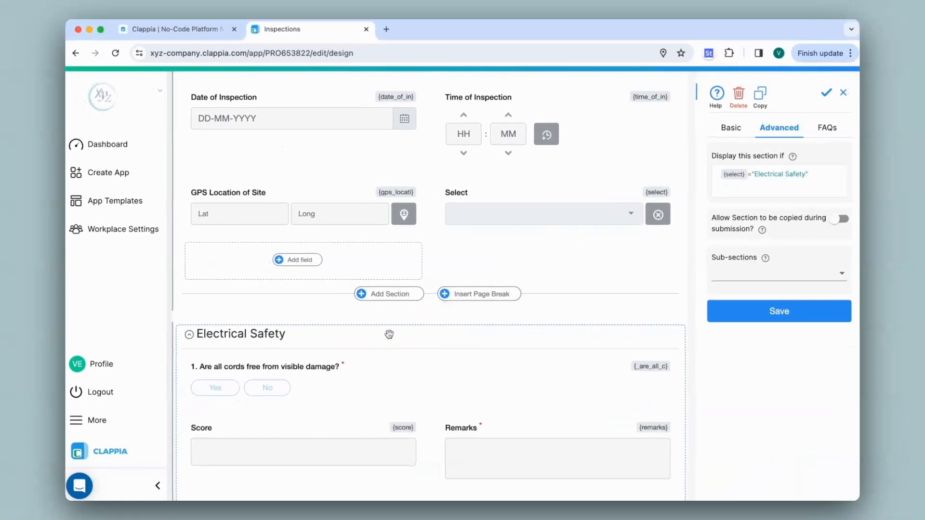
{"action": "left_click", "coordinate": [771, 313]}
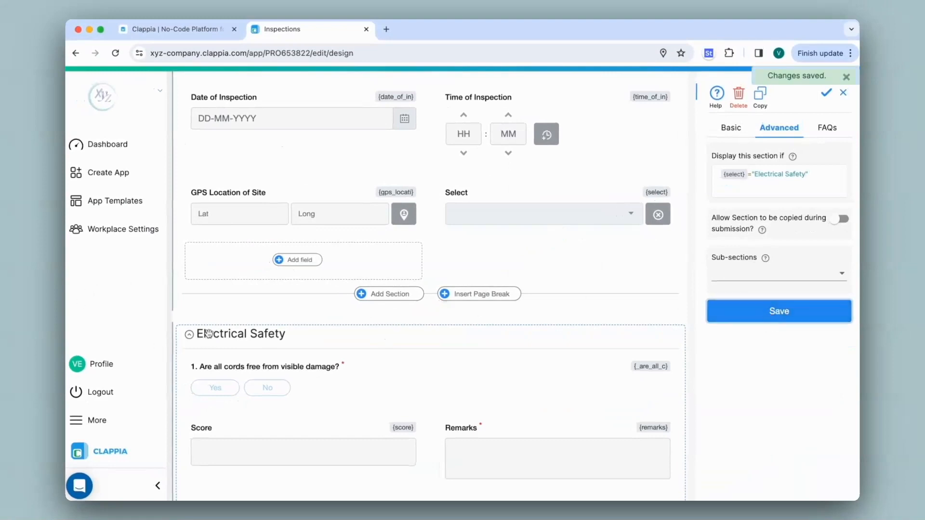
Collapse the Electrical Safety section, set the Hazard section to display if {select}="Hazard" and save it.
{"action": "left_click", "coordinate": [189, 334]}
{"action": "left_click", "coordinate": [265, 398]}
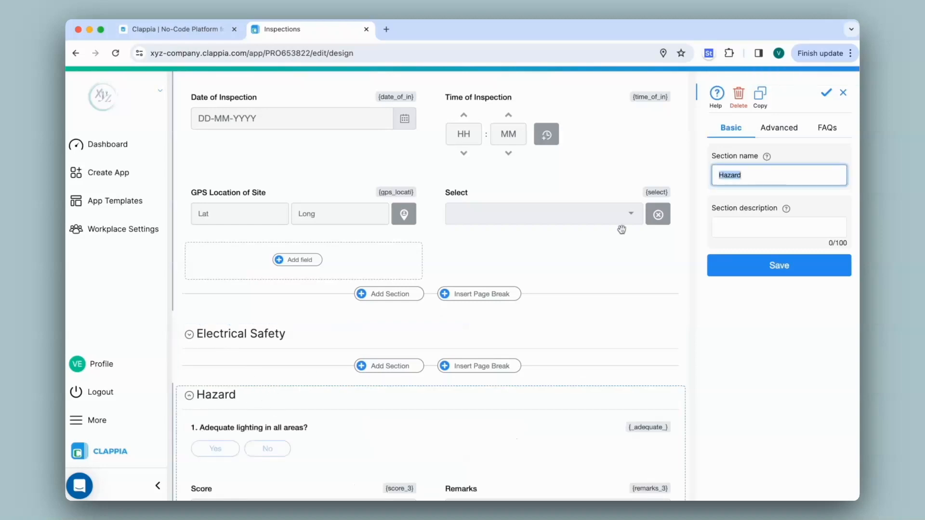
{"action": "left_click", "coordinate": [770, 138]}
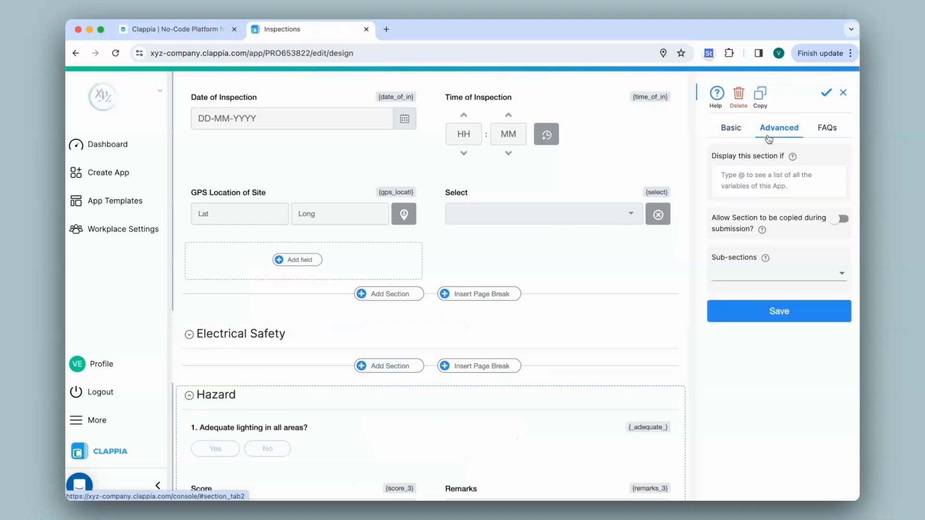
{"action": "type", "text": "@select"}
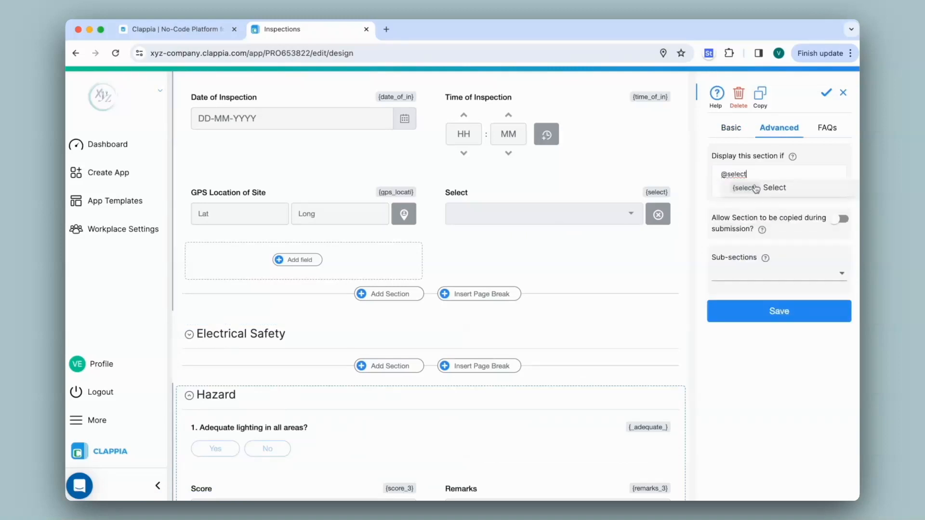
{"action": "key", "text": "Return"}
{"action": "type", "text": "=\"Hazard\""}
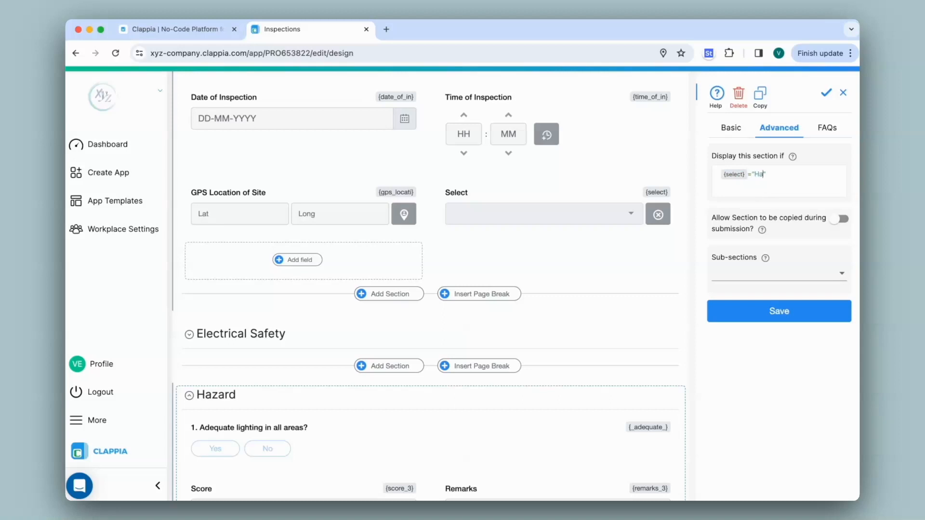
{"action": "left_click", "coordinate": [774, 312]}
Collapse the Hazard section, set the General section to display if {select}="General" and save it.
{"action": "left_click", "coordinate": [189, 400]}
{"action": "left_click", "coordinate": [246, 452]}
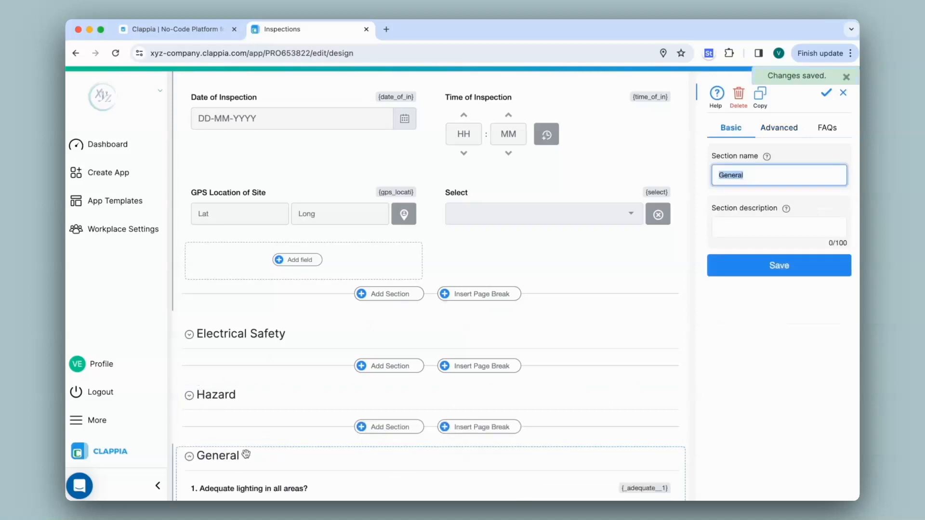
{"action": "left_click", "coordinate": [786, 128]}
{"action": "left_click", "coordinate": [776, 181]}
{"action": "type", "text": "@select"}
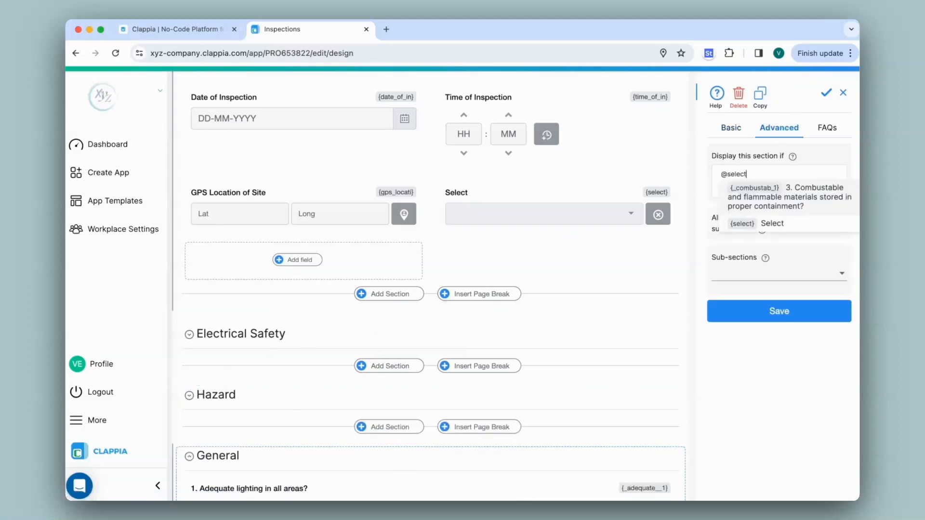
{"action": "key", "text": "Return"}
{"action": "type", "text": "=\"\"General"}
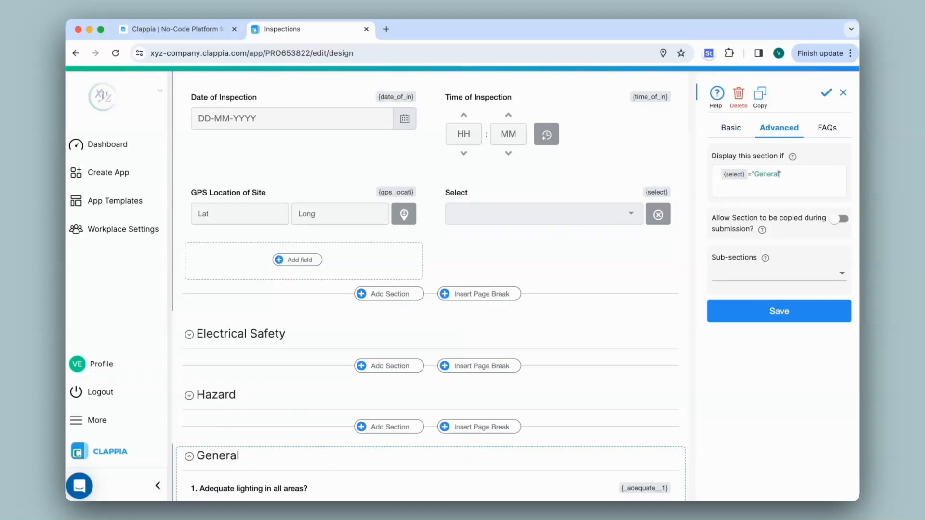
{"action": "left_click", "coordinate": [779, 314]}
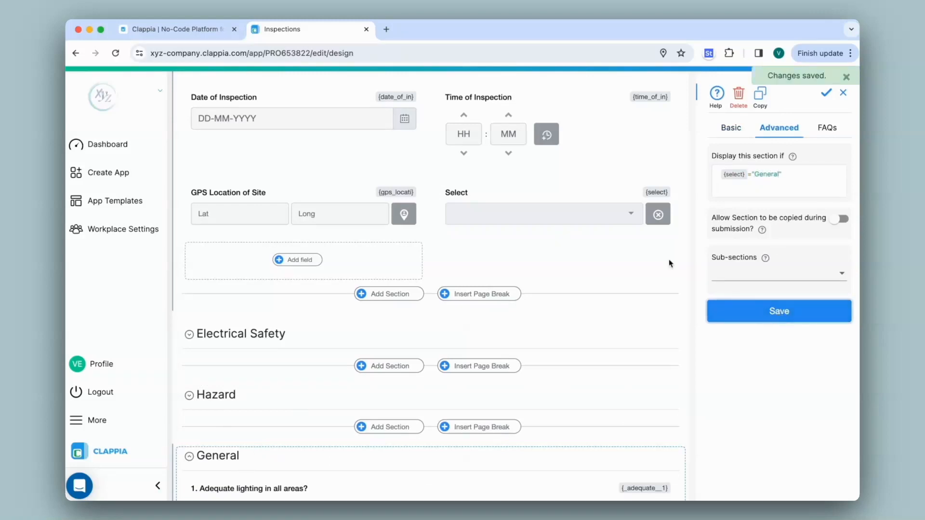
Open the app home, choose Electrical Safety in the Select drop-down and look over the sections shown.
{"action": "scroll", "coordinate": [441, 256], "scroll_direction": "up", "scroll_amount": 2}
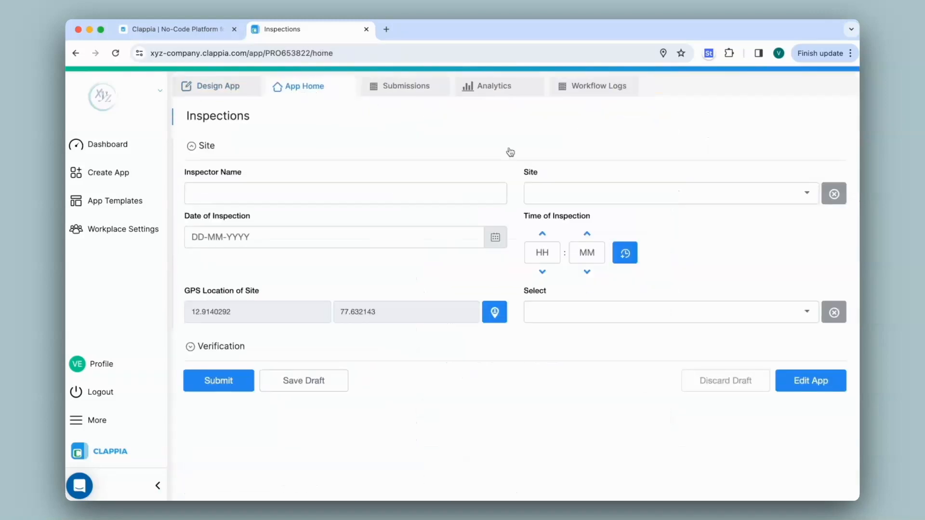
{"action": "left_click", "coordinate": [595, 318]}
{"action": "left_click", "coordinate": [584, 348]}
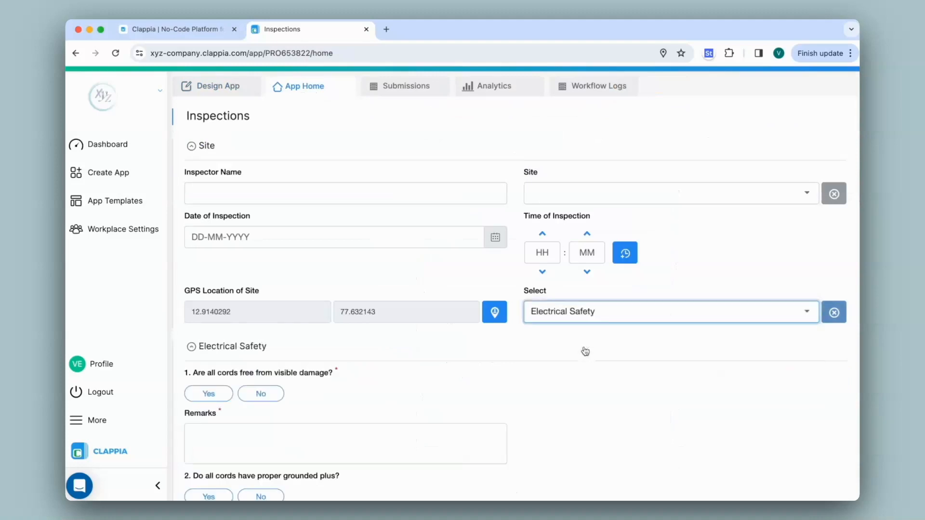
{"action": "scroll", "coordinate": [502, 368], "scroll_direction": "down", "scroll_amount": 5}
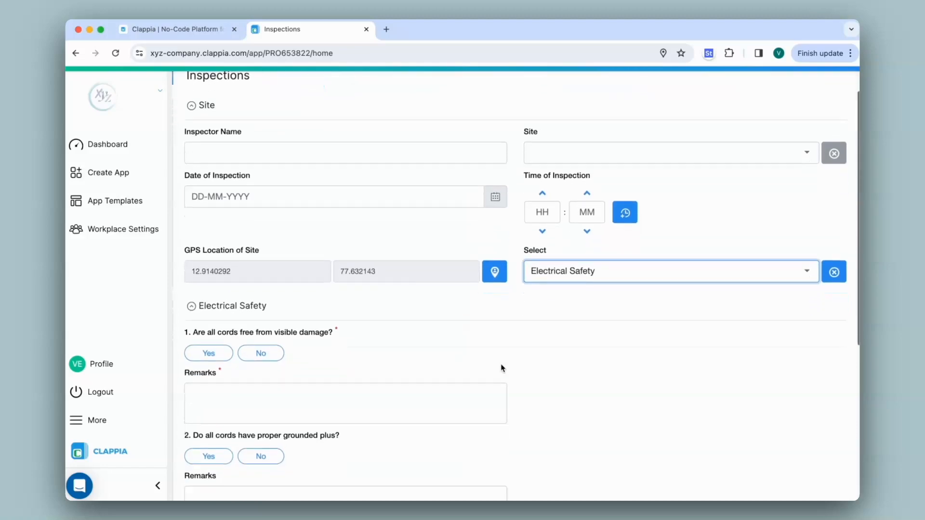
{"action": "scroll", "coordinate": [557, 271], "scroll_direction": "up", "scroll_amount": 4}
Switch the Select drop-down to Hazard, look over the sections shown and reopen its option list.
{"action": "left_click", "coordinate": [588, 250]}
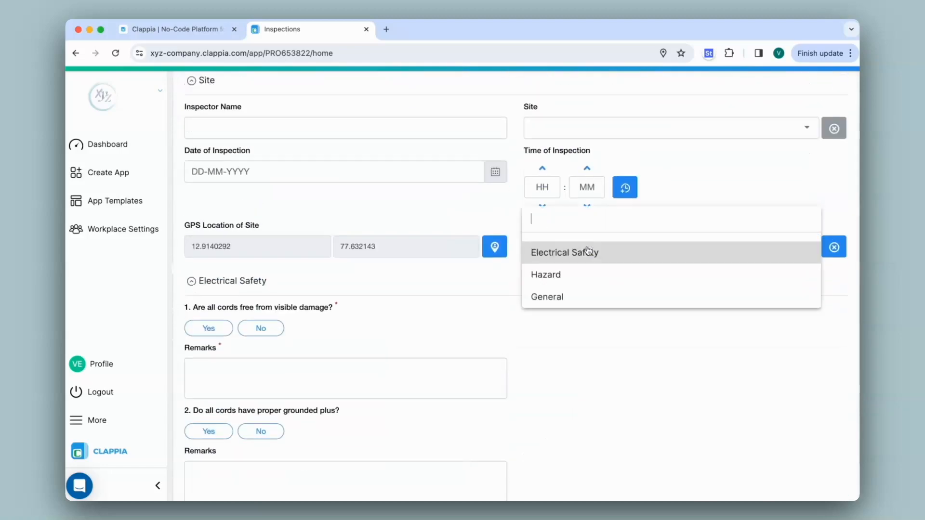
{"action": "left_click", "coordinate": [544, 273]}
{"action": "scroll", "coordinate": [511, 309], "scroll_direction": "down", "scroll_amount": 3}
{"action": "scroll", "coordinate": [510, 312], "scroll_direction": "up", "scroll_amount": 4}
{"action": "left_click", "coordinate": [552, 314]}
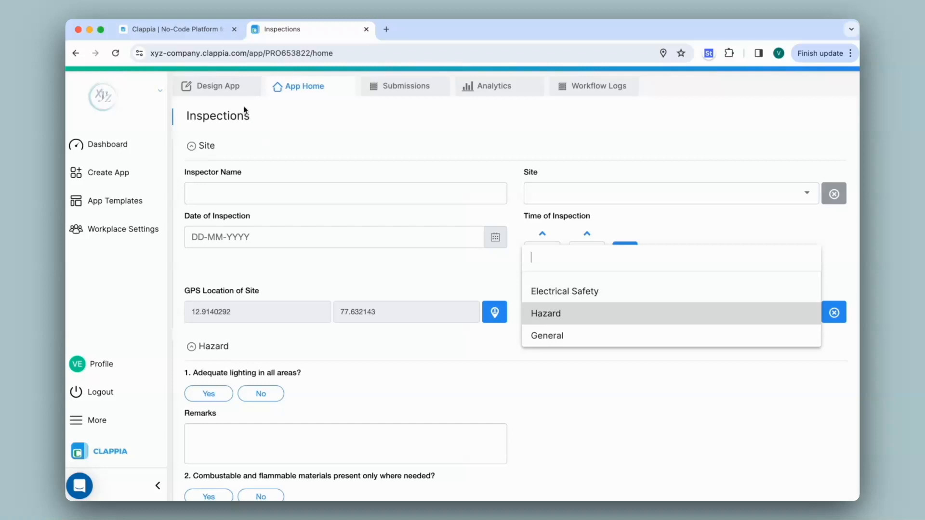
Return to the app design, allow multiple selections for the Select drop-down and save the field.
{"action": "left_click", "coordinate": [233, 94]}
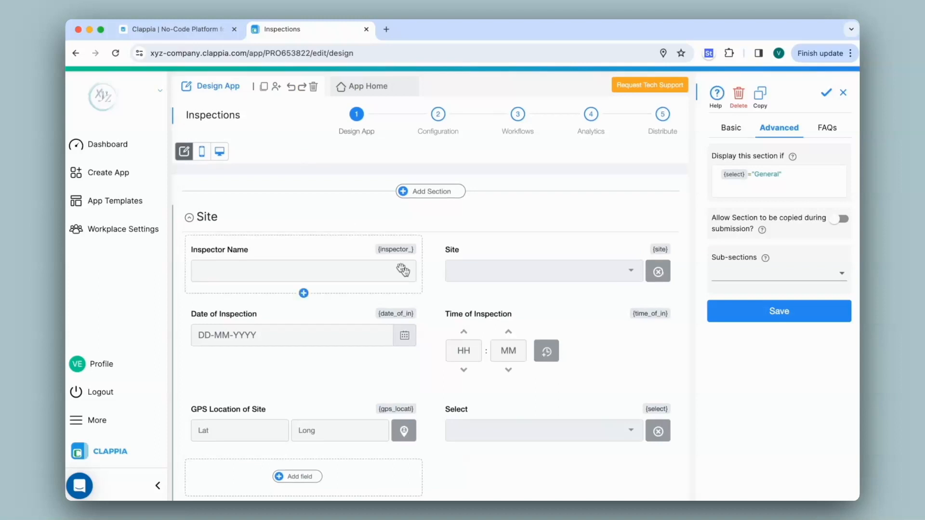
{"action": "left_click", "coordinate": [540, 419]}
{"action": "left_click", "coordinate": [779, 125]}
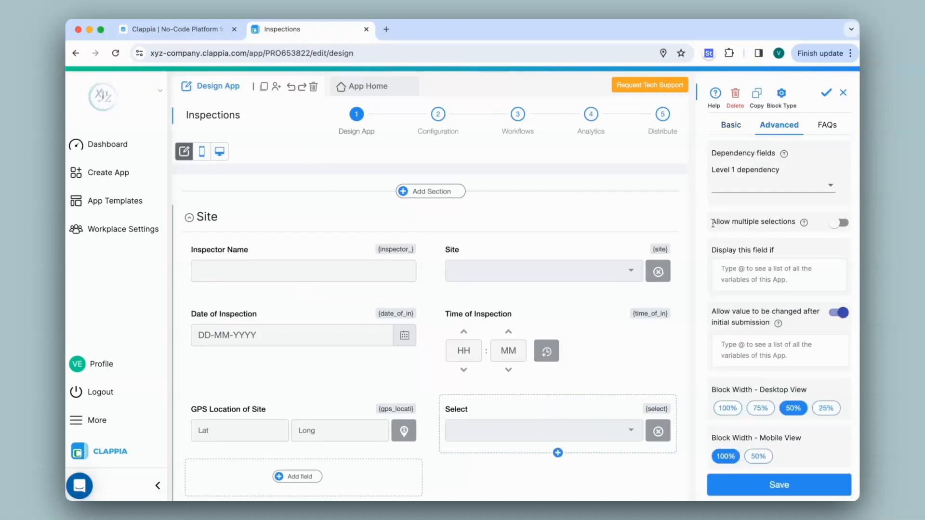
{"action": "left_click", "coordinate": [838, 223]}
{"action": "left_click", "coordinate": [779, 484]}
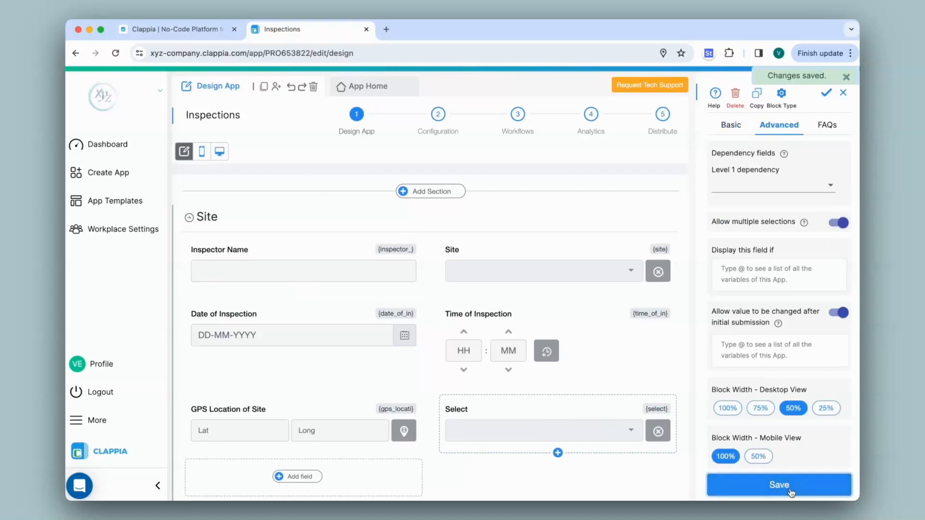
Set the Electrical Safety section to display if SEARCH("Electrical Safety",{select})>0 and save the section.
{"action": "scroll", "coordinate": [295, 298], "scroll_direction": "down", "scroll_amount": 5}
{"action": "left_click", "coordinate": [295, 299]}
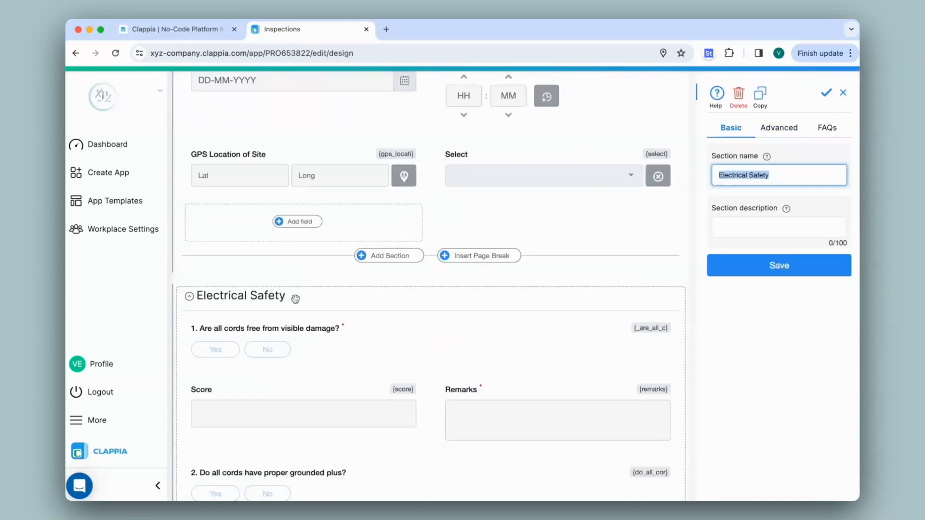
{"action": "left_click", "coordinate": [786, 128]}
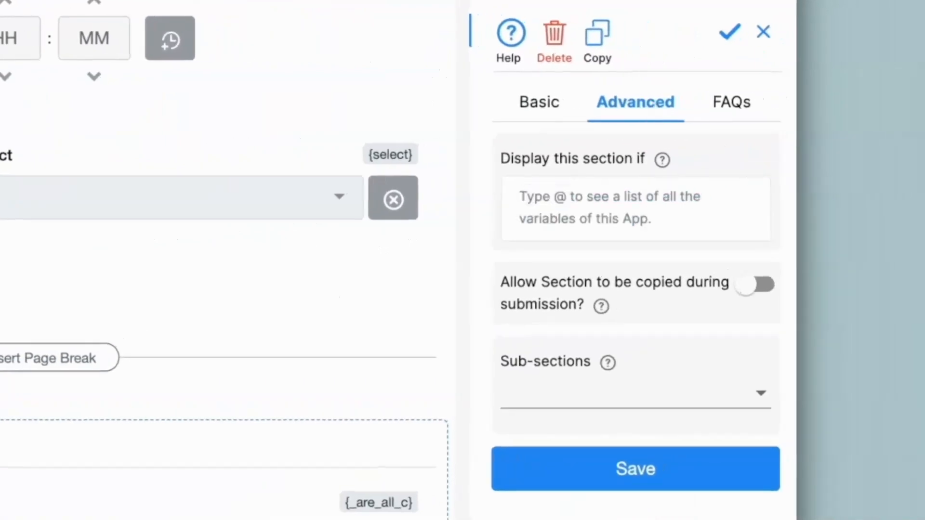
{"action": "type", "text": "search"}
{"action": "left_click", "coordinate": [515, 226]}
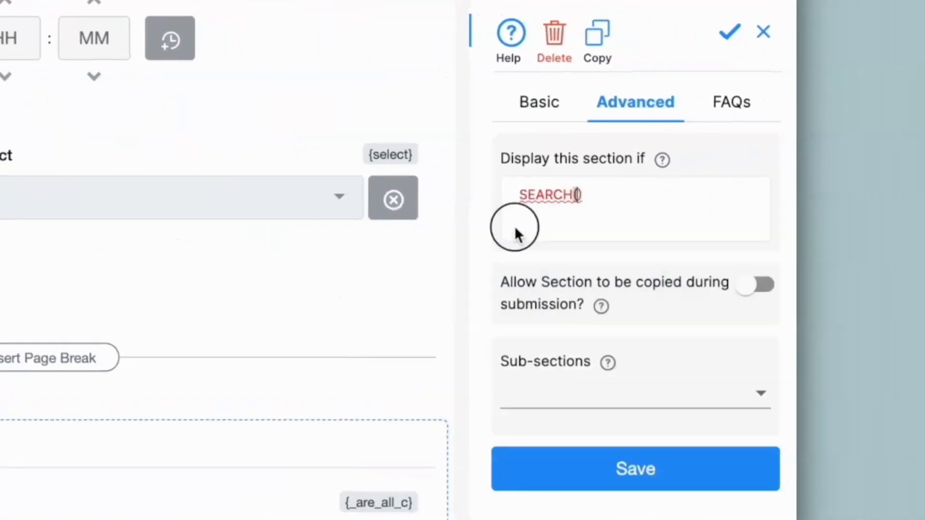
{"action": "type", "text": "\"Electrical"}
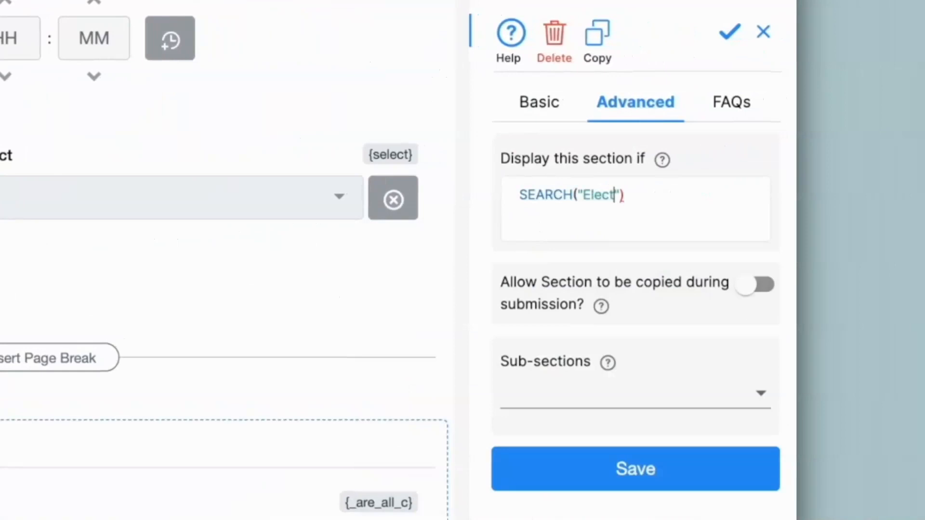
{"action": "type", "text": " Safety"}
{"action": "key", "text": "End"}
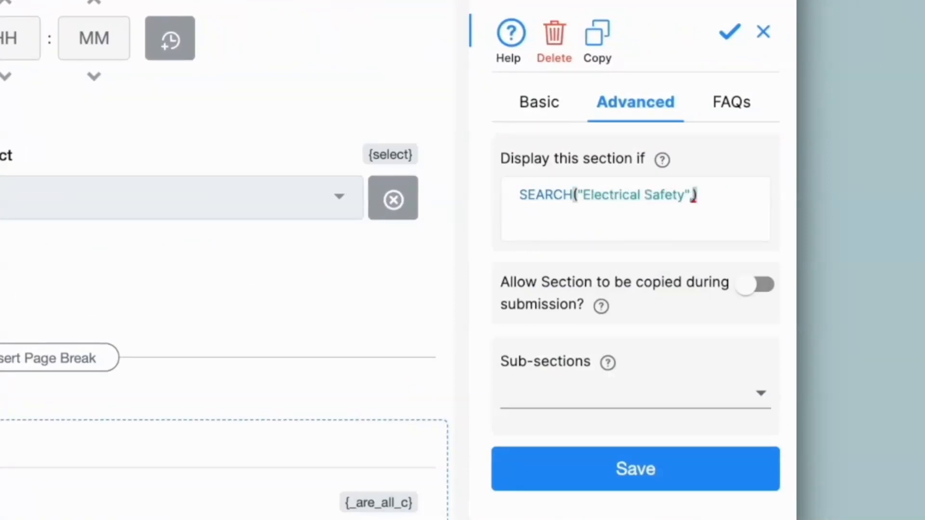
{"action": "left_click", "coordinate": [692, 194]}
{"action": "type", "text": ",@select"}
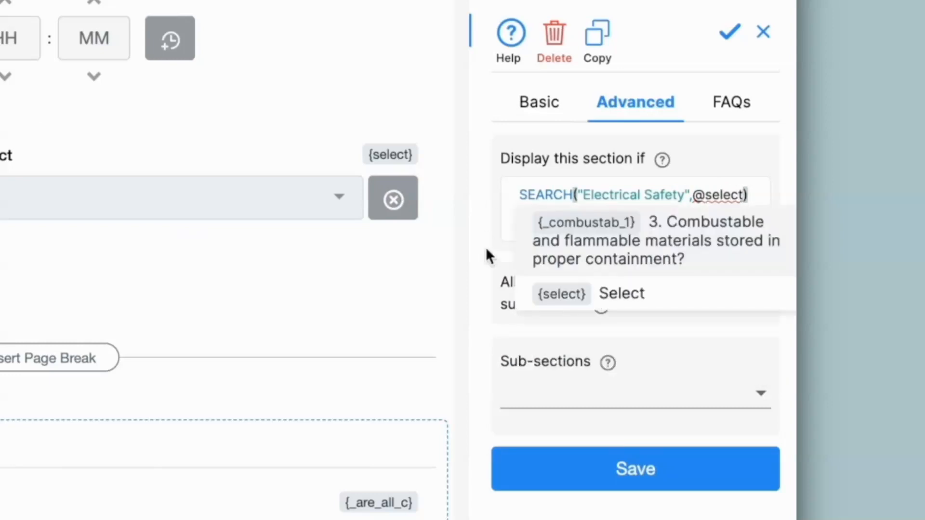
{"action": "key", "text": "Return"}
{"action": "type", "text": ">0"}
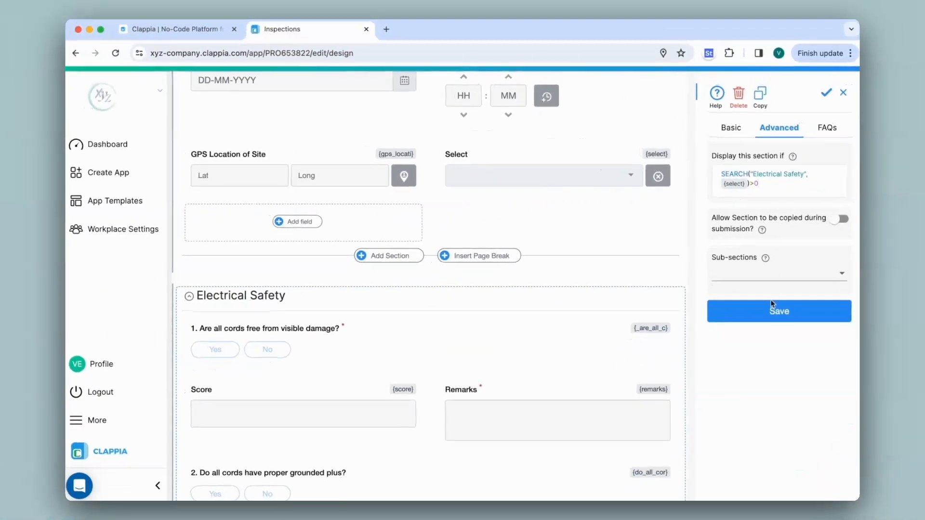
{"action": "left_click", "coordinate": [779, 312]}
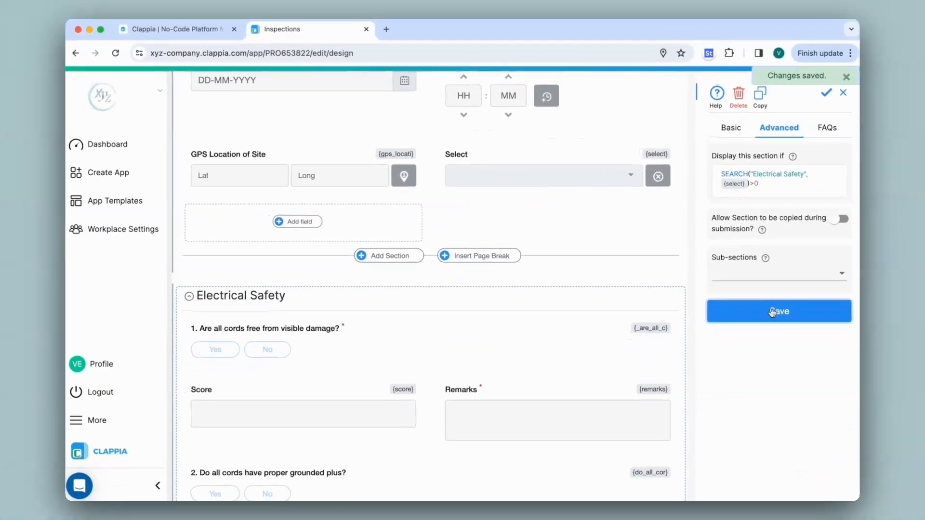
Set the Hazard section to display if SEARCH("Hazard",{select})>0 and save the section.
{"action": "left_click", "coordinate": [189, 296]}
{"action": "left_click", "coordinate": [263, 361]}
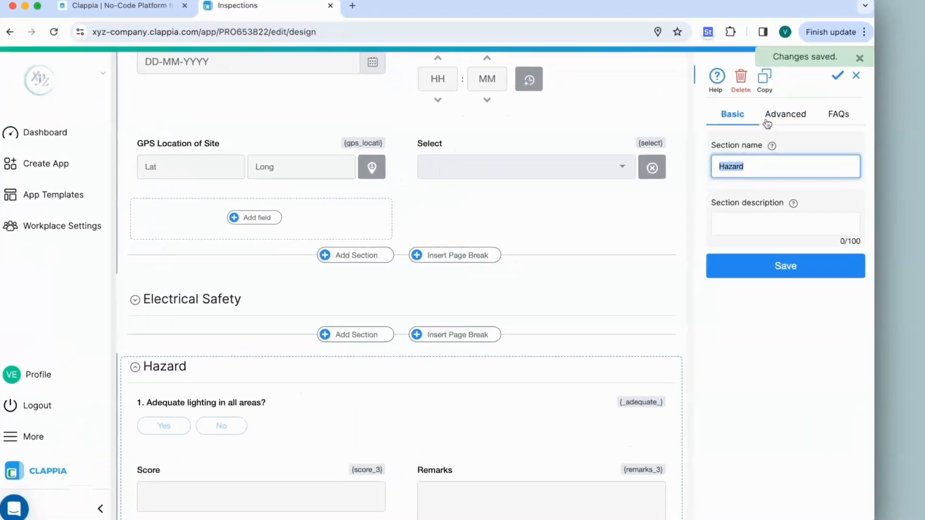
{"action": "left_click", "coordinate": [779, 127]}
{"action": "left_click", "coordinate": [761, 179]}
{"action": "type", "text": "search"}
{"action": "left_click", "coordinate": [757, 193]}
{"action": "type", "text": "\""}
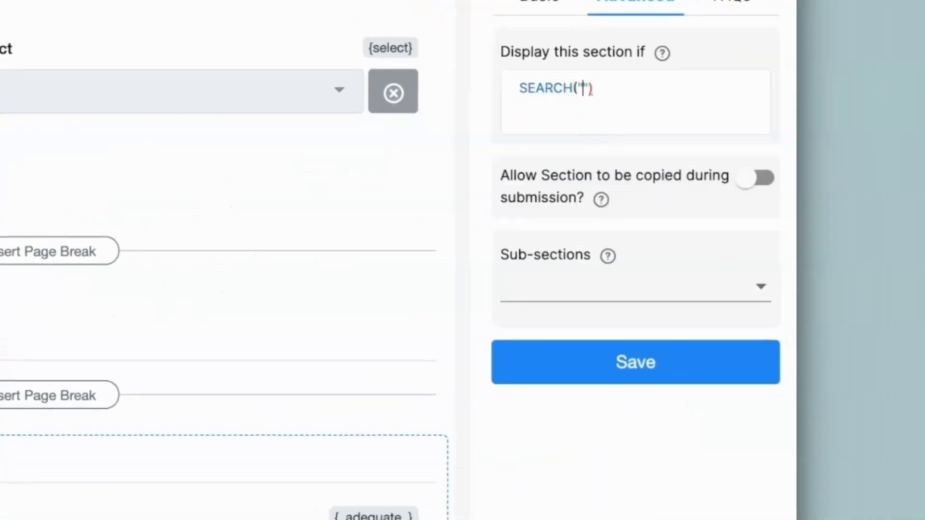
{"action": "type", "text": "Hazard\""}
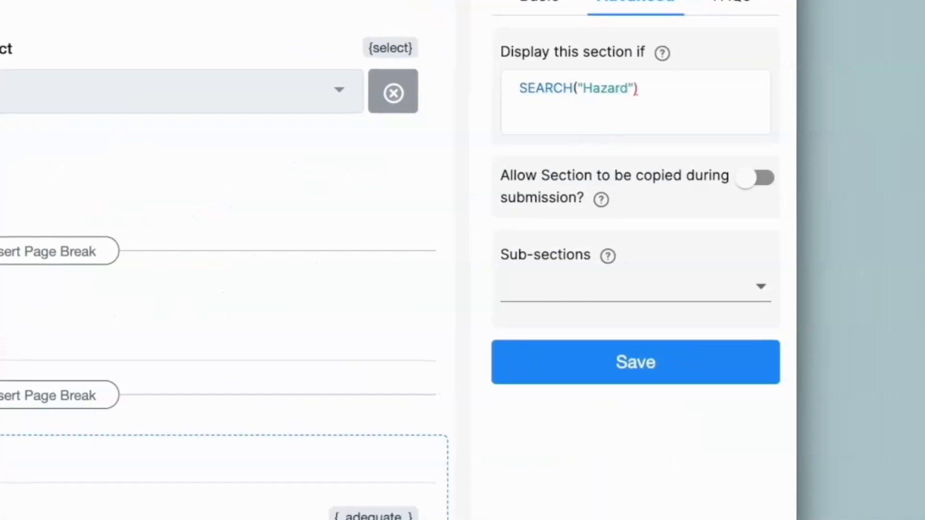
{"action": "type", "text": ",@sele"}
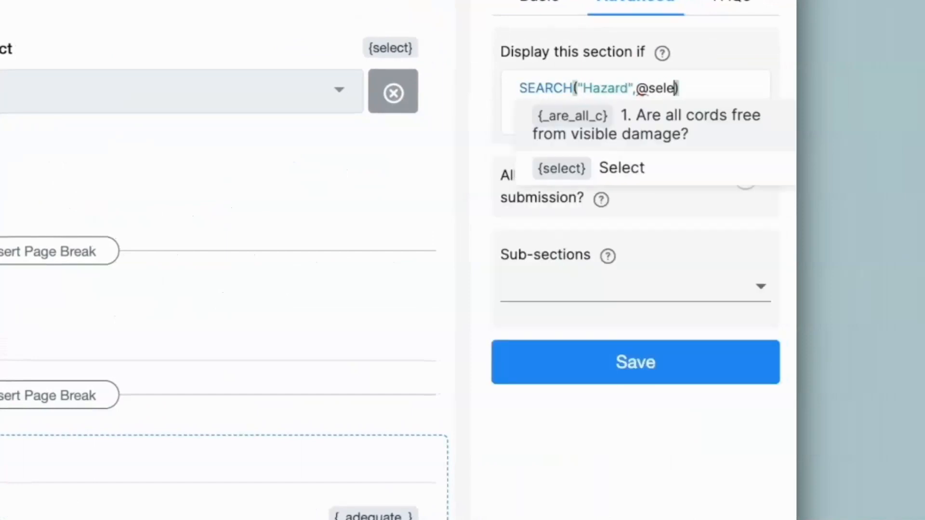
{"action": "left_click", "coordinate": [602, 168]}
{"action": "type", "text": ">0"}
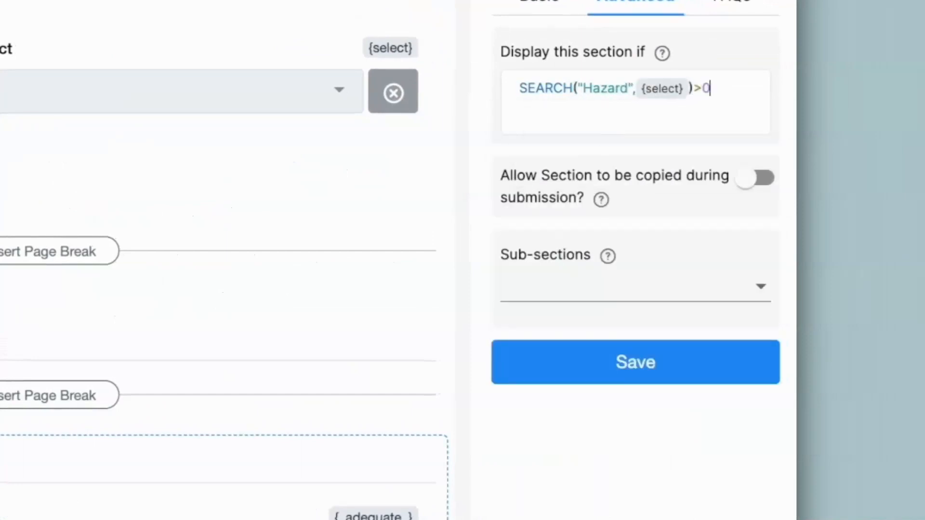
{"action": "left_click", "coordinate": [713, 370]}
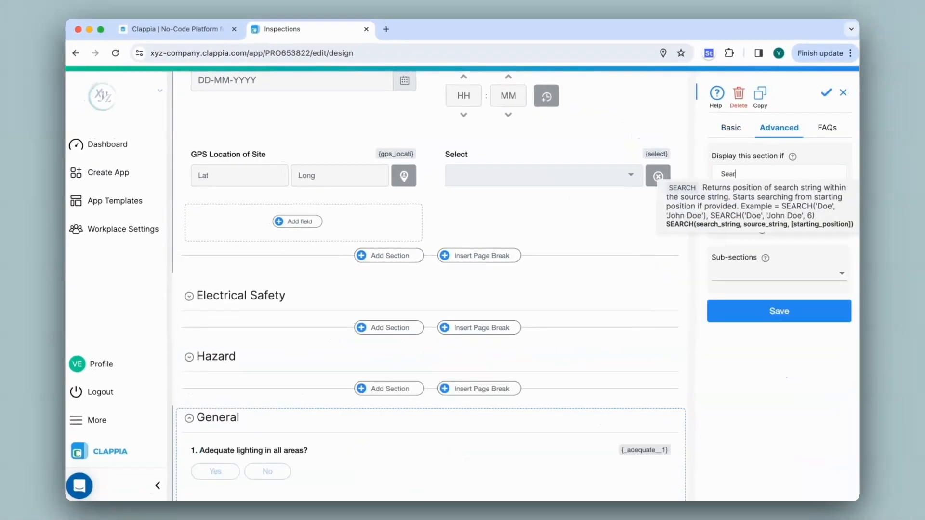
Set the General section to display if SEARCH("General",{select})>0 and save the section.
{"action": "left_click", "coordinate": [731, 183]}
{"action": "type", "text": "\"General\","}
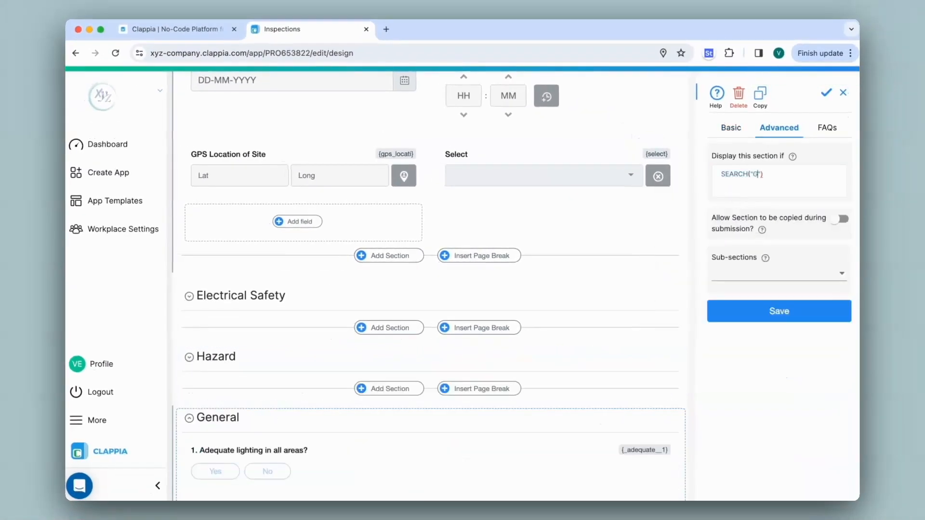
{"action": "type", "text": "@select"}
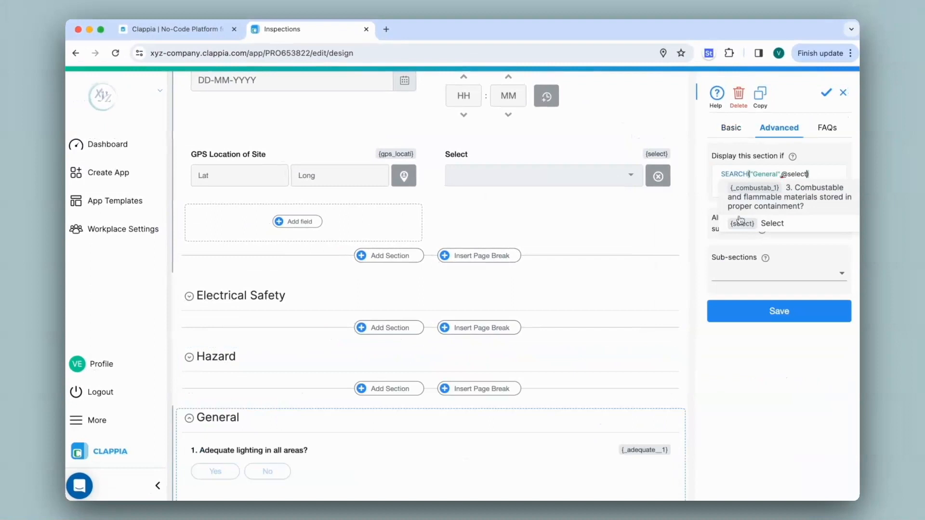
{"action": "left_click", "coordinate": [742, 223]}
{"action": "key", "text": "Right"}
{"action": "type", "text": ">0"}
{"action": "left_click", "coordinate": [763, 311]}
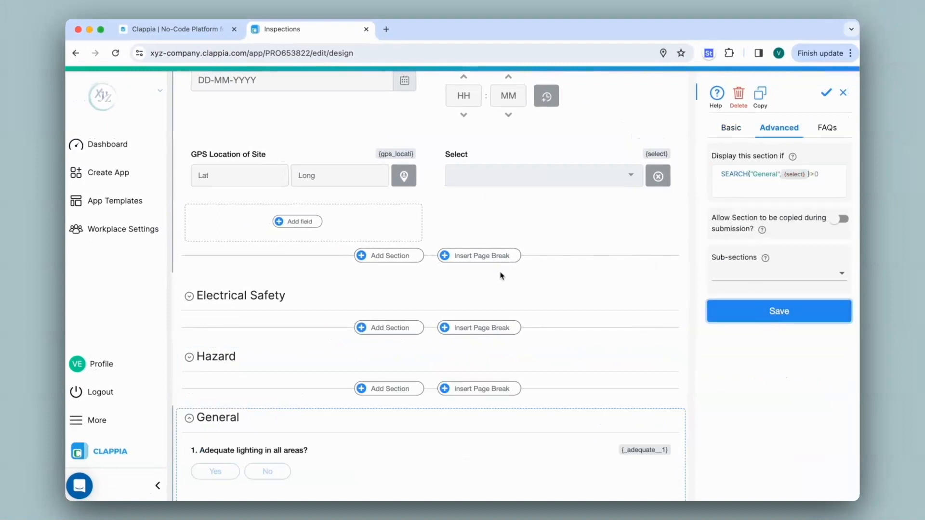
Open the app home and choose both Electrical Safety and General in the Select drop-down.
{"action": "scroll", "coordinate": [431, 294], "scroll_direction": "up", "scroll_amount": 6}
{"action": "left_click", "coordinate": [384, 88]}
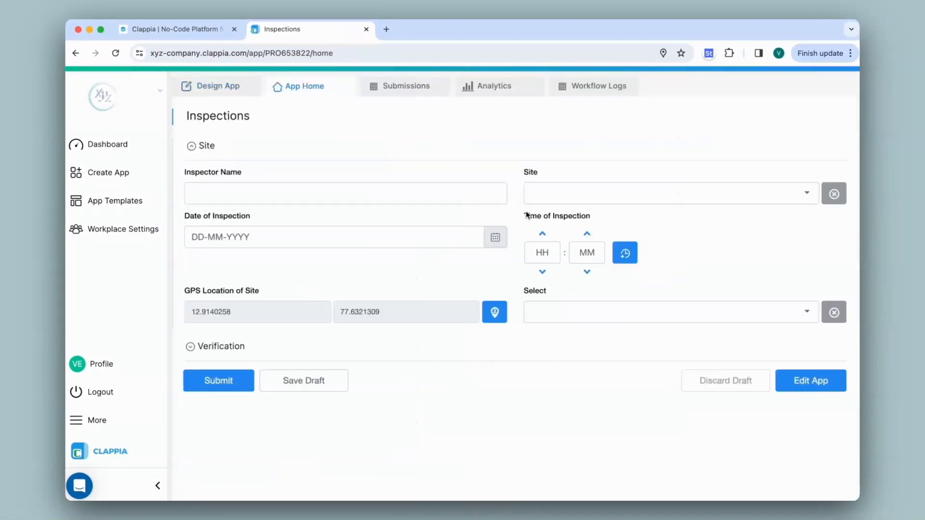
{"action": "left_click", "coordinate": [600, 308]}
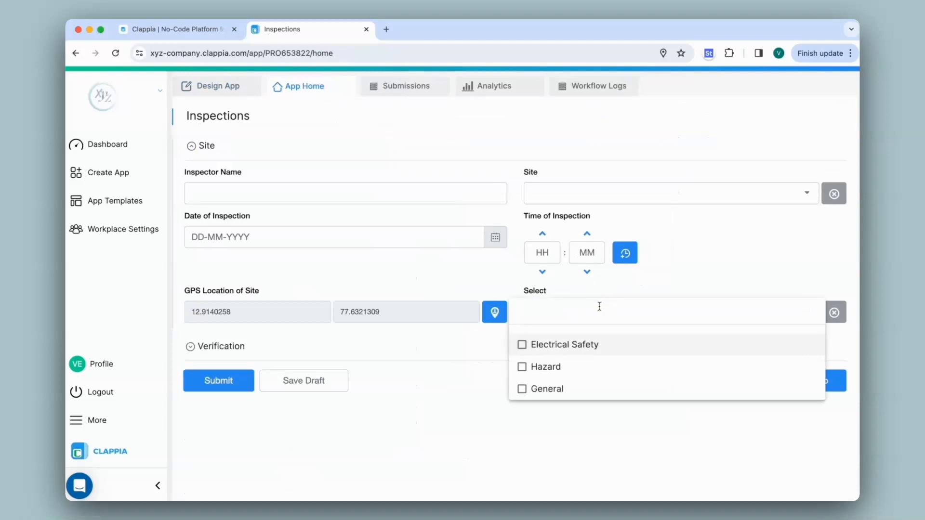
{"action": "left_click", "coordinate": [523, 347]}
{"action": "left_click", "coordinate": [521, 388]}
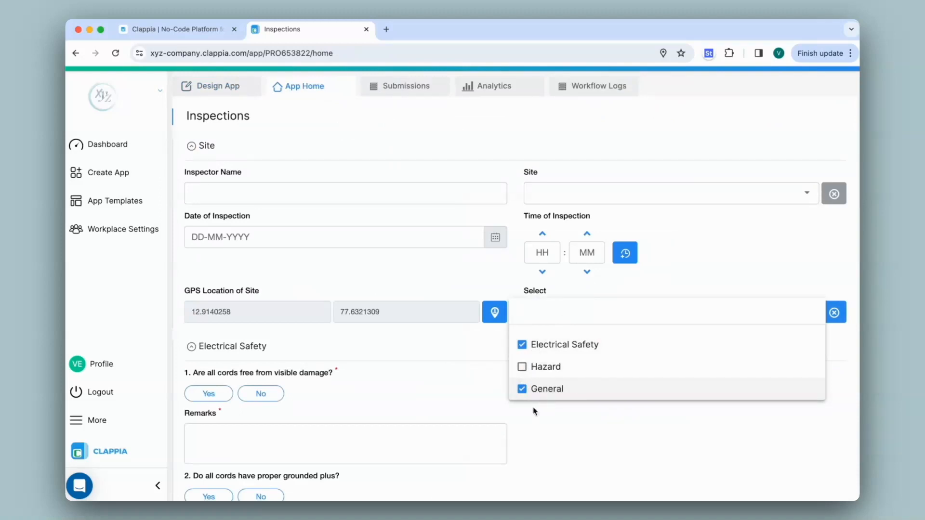
{"action": "left_click", "coordinate": [484, 357]}
Collapse the Electrical Safety and General sections to check which sections are displayed, and expand Electrical Safety again.
{"action": "left_click", "coordinate": [193, 348]}
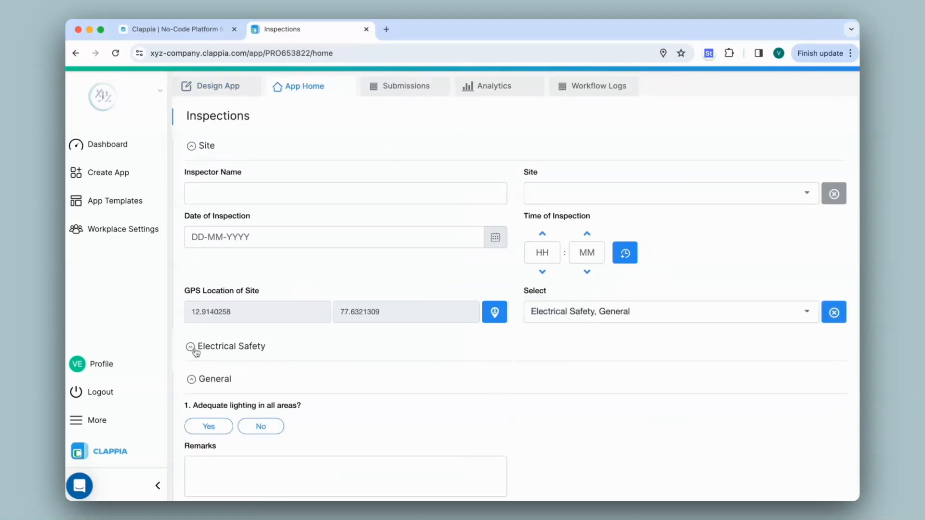
{"action": "left_click", "coordinate": [192, 380]}
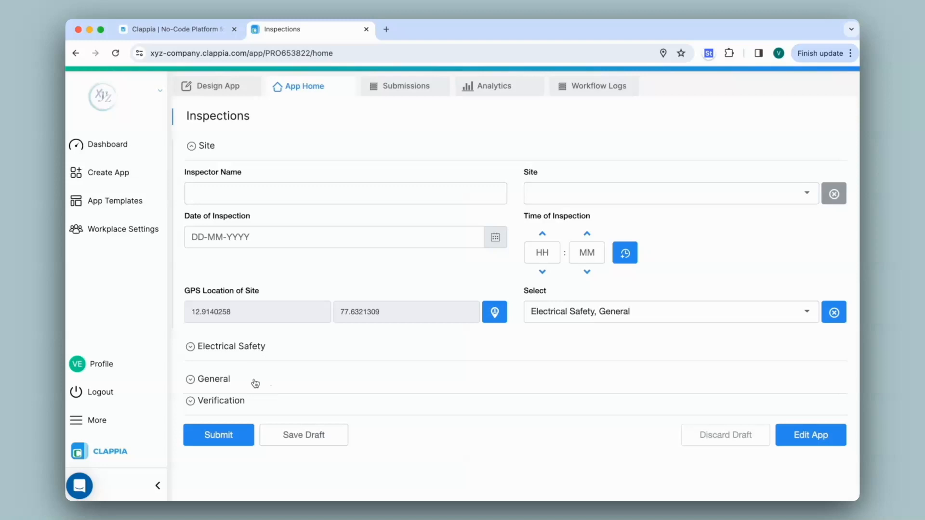
{"action": "left_click", "coordinate": [296, 356]}
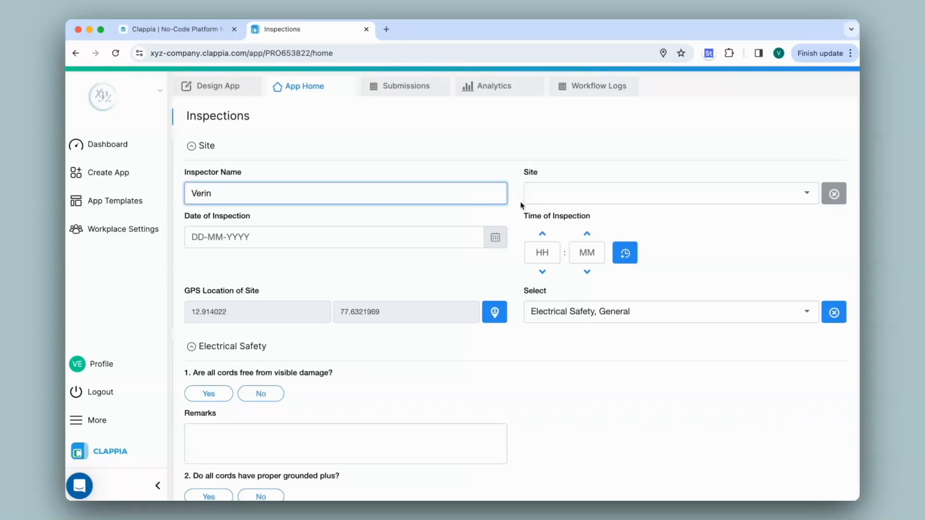
Fill in the Site section with the inspector's name, Site A, the date 13-03-2024 and the current time.
{"action": "left_click", "coordinate": [555, 197]}
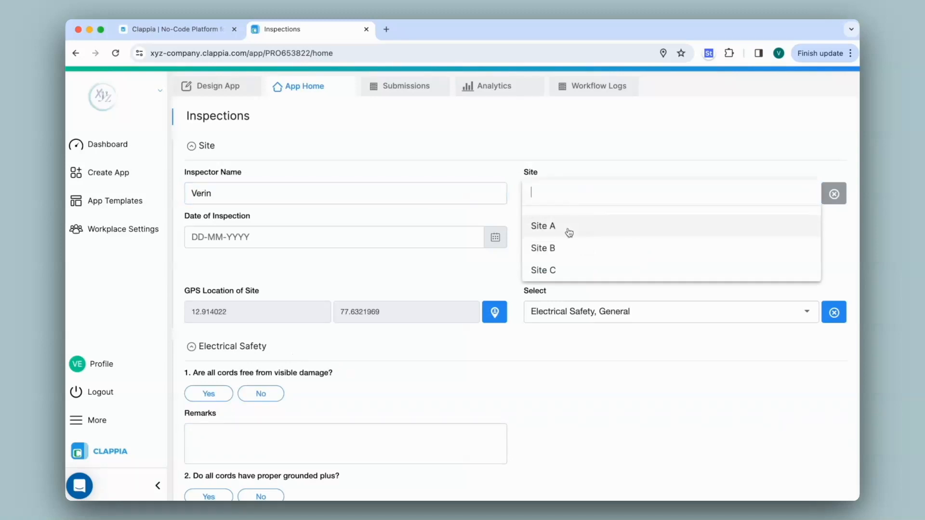
{"action": "left_click", "coordinate": [568, 228]}
{"action": "left_click", "coordinate": [623, 252]}
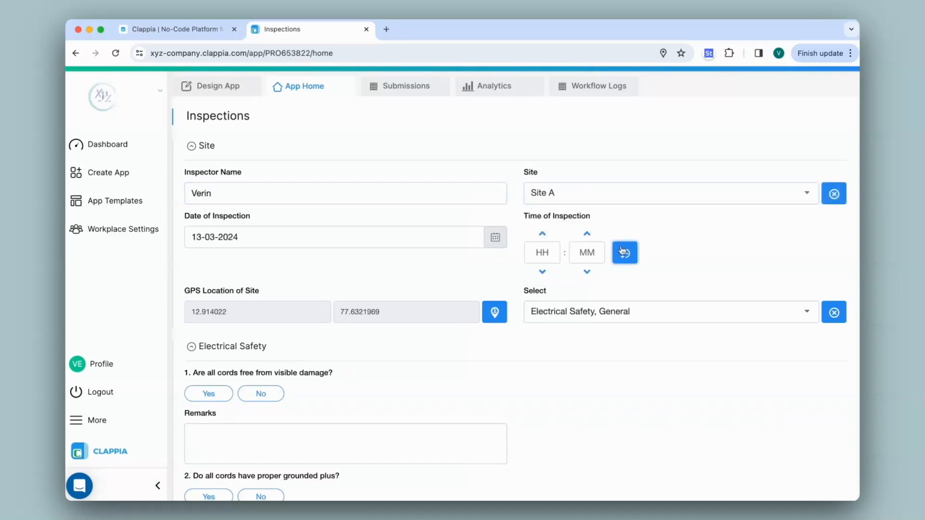
Answer Yes to all three questions in the Electrical Safety section and all three in the General section.
{"action": "scroll", "coordinate": [361, 343], "scroll_direction": "down", "scroll_amount": 4}
{"action": "left_click", "coordinate": [211, 207]}
{"action": "left_click", "coordinate": [210, 308]}
{"action": "left_click", "coordinate": [210, 410]}
{"action": "scroll", "coordinate": [218, 378], "scroll_direction": "down", "scroll_amount": 7}
{"action": "left_click", "coordinate": [209, 191]}
{"action": "left_click", "coordinate": [209, 294]}
{"action": "left_click", "coordinate": [208, 396]}
Draw a signature in the Verification section and submit the inspection.
{"action": "scroll", "coordinate": [314, 396], "scroll_direction": "down", "scroll_amount": 4}
{"action": "mouse_move", "coordinate": [306, 419]}
{"action": "left_mouse_down"}
{"action": "mouse_move", "coordinate": [310, 429]}
{"action": "mouse_move", "coordinate": [380, 410]}
{"action": "left_mouse_up"}
{"action": "scroll", "coordinate": [380, 410], "scroll_direction": "down", "scroll_amount": 3}
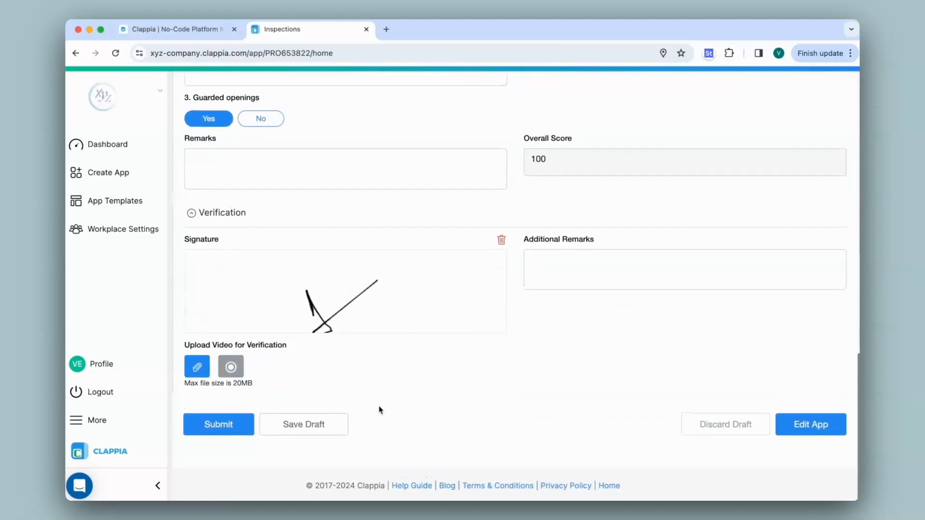
{"action": "left_click", "coordinate": [229, 427]}
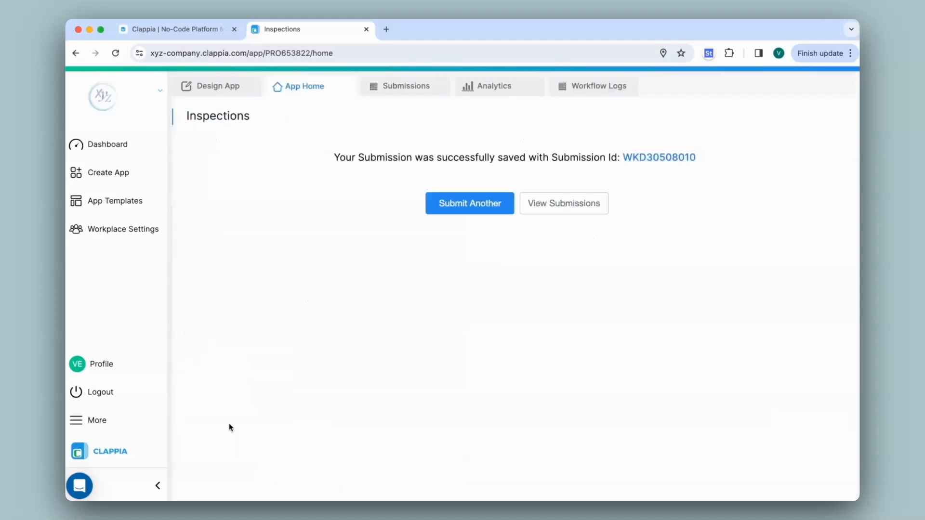
Open the newest entry in the submissions, examine its Select value and the sections included, and close it.
{"action": "left_click", "coordinate": [408, 88]}
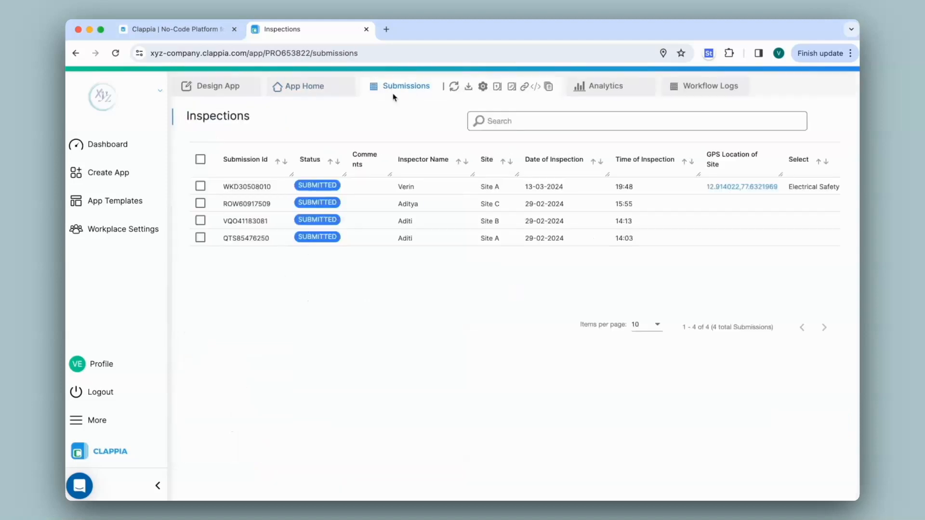
{"action": "left_click", "coordinate": [380, 192]}
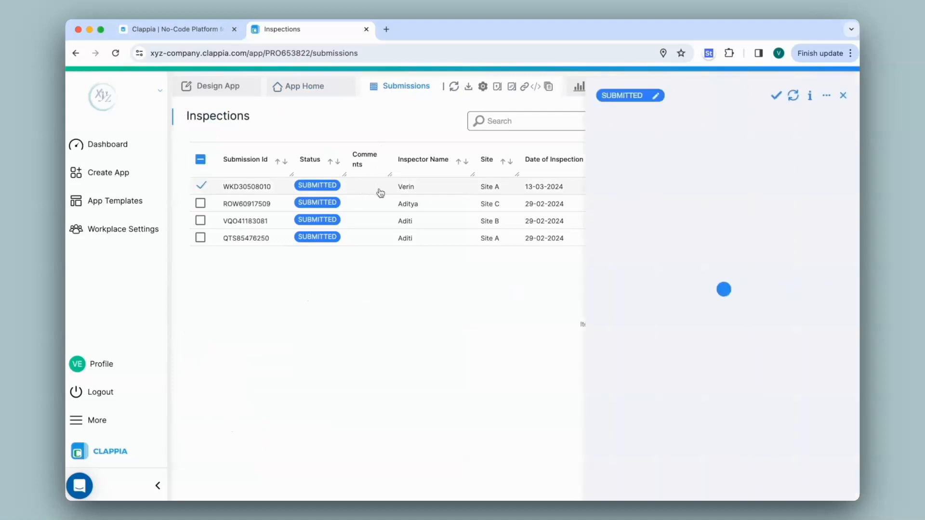
{"action": "scroll", "coordinate": [708, 179], "scroll_direction": "down", "scroll_amount": 3}
{"action": "scroll", "coordinate": [708, 180], "scroll_direction": "down", "scroll_amount": 10}
{"action": "scroll", "coordinate": [708, 179], "scroll_direction": "up", "scroll_amount": 12}
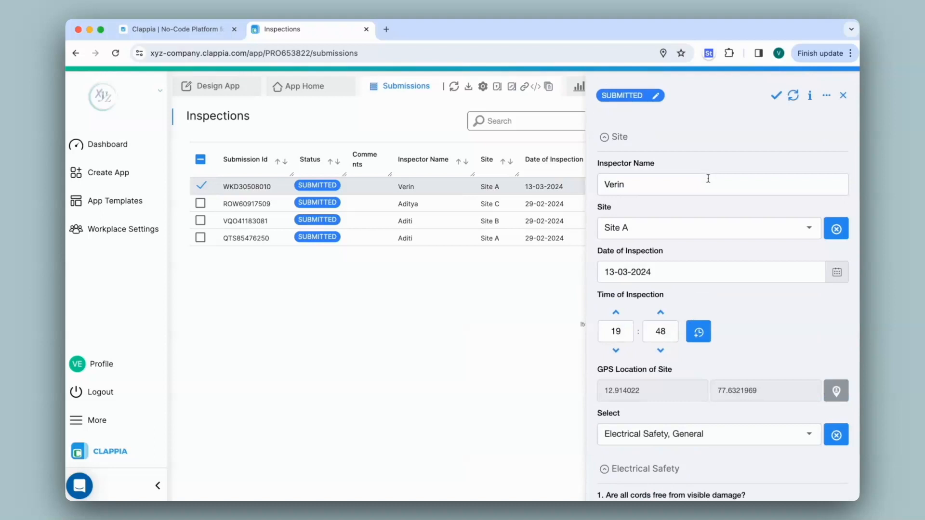
{"action": "scroll", "coordinate": [709, 179], "scroll_direction": "down", "scroll_amount": 5}
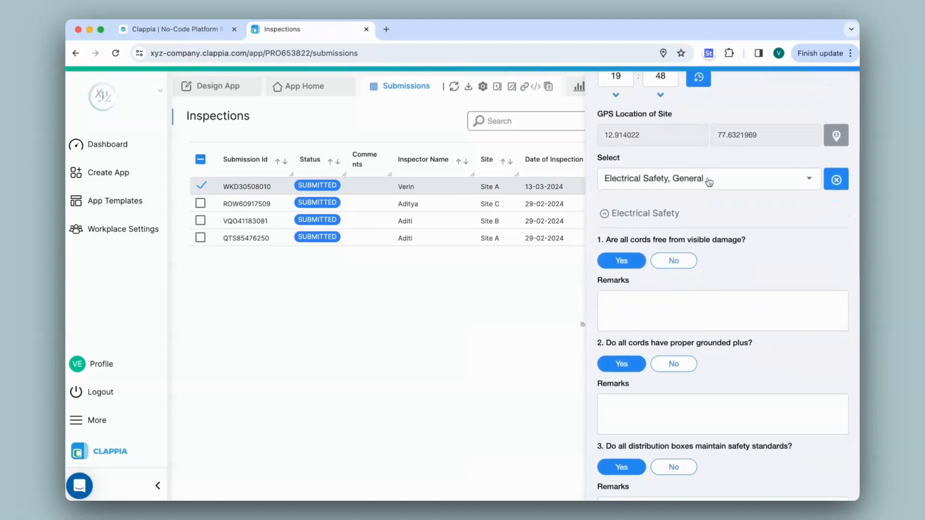
{"action": "left_click", "coordinate": [600, 213]}
{"action": "left_click", "coordinate": [609, 250]}
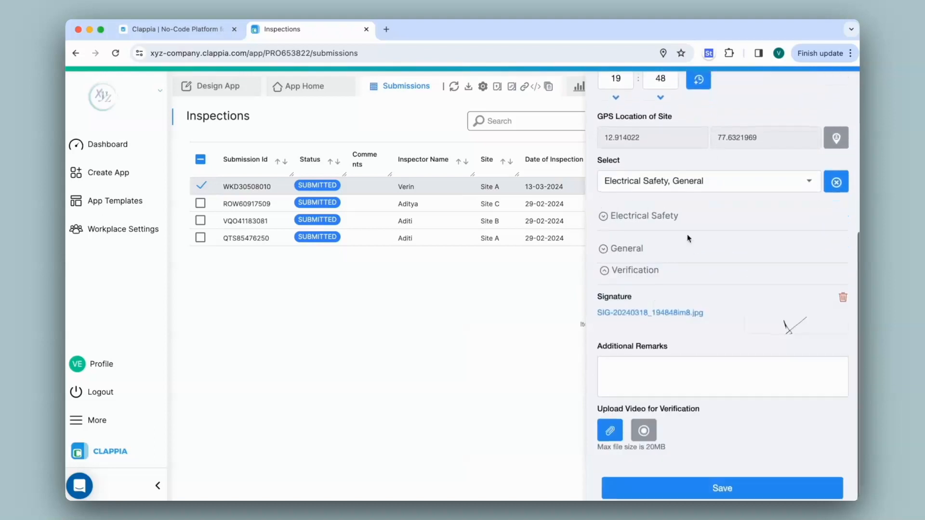
{"action": "scroll", "coordinate": [687, 235], "scroll_direction": "up", "scroll_amount": 8}
{"action": "left_click", "coordinate": [850, 100]}
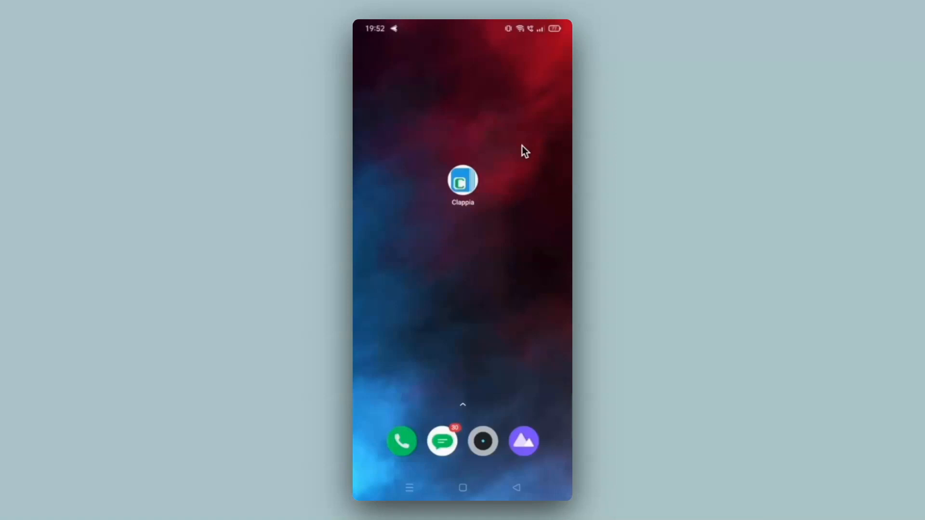
Switch to the Clappia mobile app, open Inspections and look over the form.
{"action": "left_click", "coordinate": [464, 181]}
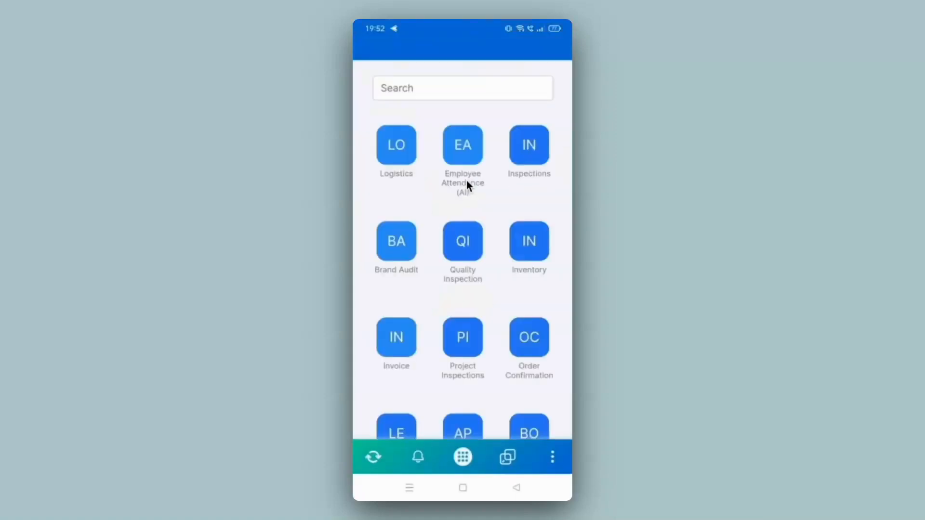
{"action": "left_click", "coordinate": [529, 149]}
{"action": "scroll", "coordinate": [462, 267], "scroll_direction": "down", "scroll_amount": 6}
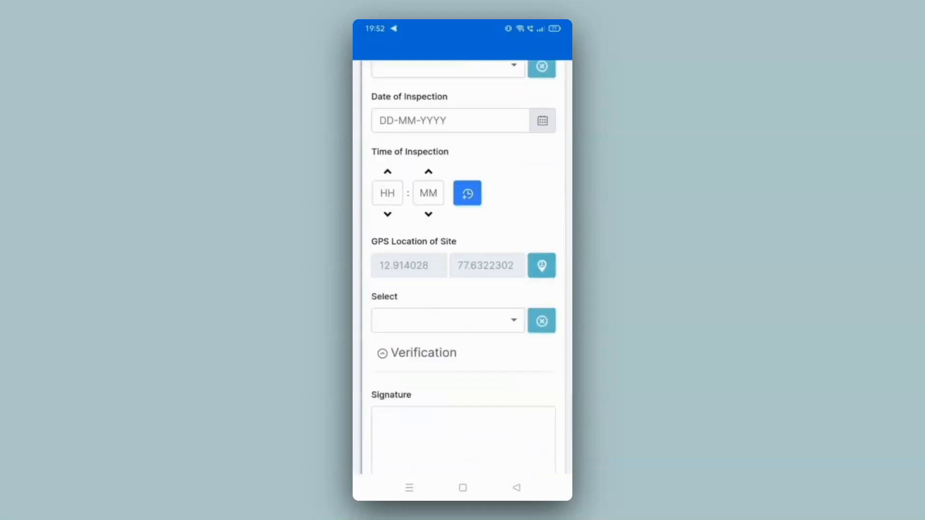
{"action": "scroll", "coordinate": [463, 268], "scroll_direction": "up", "scroll_amount": 4}
{"action": "scroll", "coordinate": [462, 267], "scroll_direction": "up", "scroll_amount": 4}
Fill in the mobile form's Site section with the inspector's name, Site B, the date 13-03-2024 and the current time.
{"action": "left_click", "coordinate": [463, 196]}
{"action": "type", "text": "Verin"}
{"action": "left_click", "coordinate": [447, 250]}
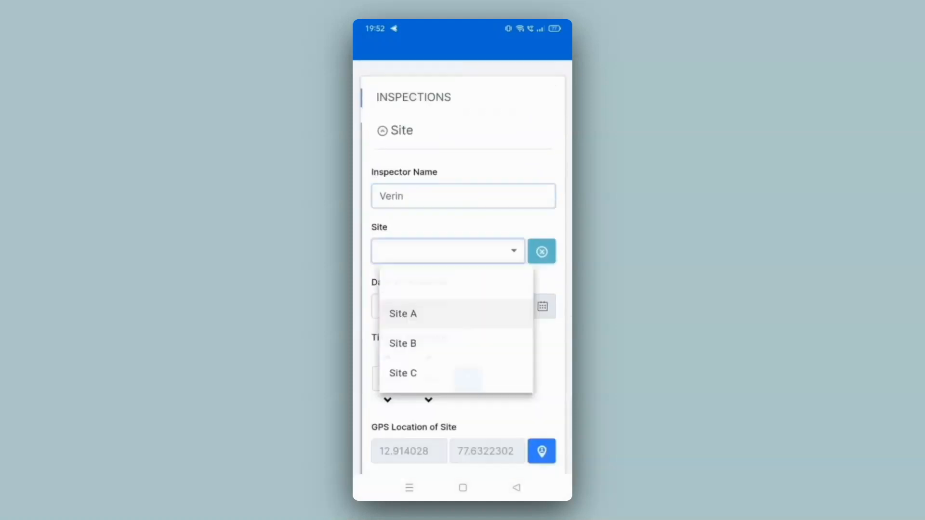
{"action": "left_click", "coordinate": [402, 343]}
{"action": "left_click", "coordinate": [468, 380]}
Choose both Hazard and General in the mobile form's Select drop-down.
{"action": "scroll", "coordinate": [463, 268], "scroll_direction": "down", "scroll_amount": 7}
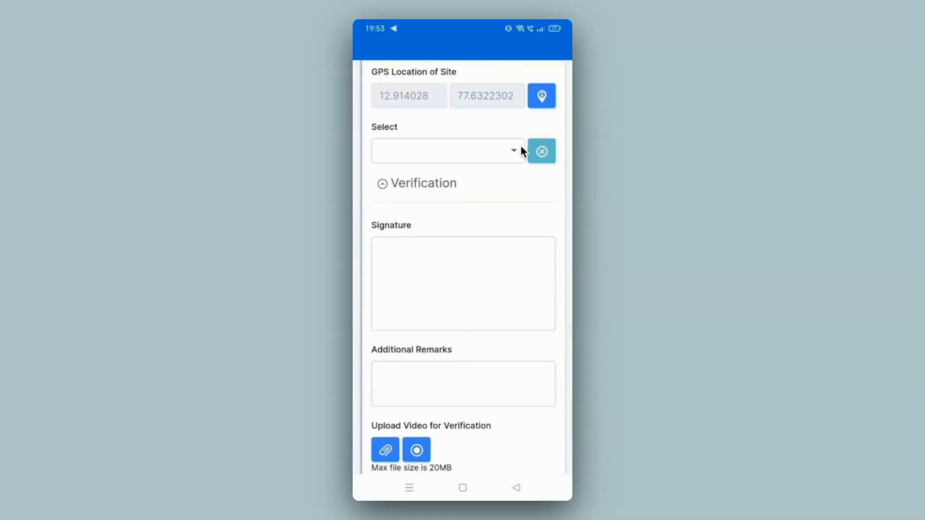
{"action": "left_click", "coordinate": [515, 150]}
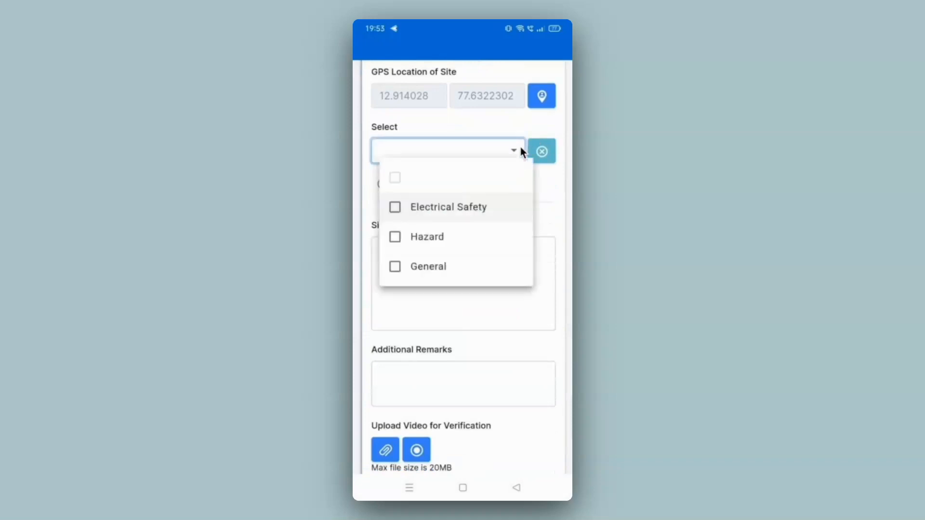
{"action": "left_click", "coordinate": [429, 237]}
{"action": "left_click", "coordinate": [429, 267]}
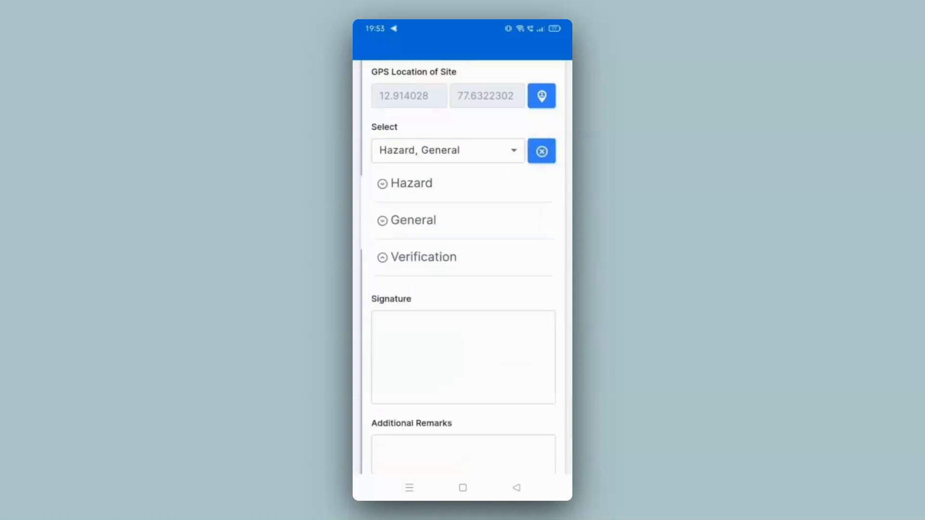
Expand the Hazard and General sections and answer Yes to the three questions in each.
{"action": "left_click", "coordinate": [411, 184]}
{"action": "left_click", "coordinate": [399, 91]}
{"action": "left_click", "coordinate": [399, 232]}
{"action": "left_click", "coordinate": [399, 373]}
{"action": "scroll", "coordinate": [462, 268], "scroll_direction": "down", "scroll_amount": 5}
{"action": "left_click", "coordinate": [413, 243]}
{"action": "left_click", "coordinate": [399, 203]}
{"action": "left_click", "coordinate": [399, 331]}
{"action": "left_click", "coordinate": [399, 459]}
Draw a signature in the mobile form's Verification section and submit the inspection.
{"action": "scroll", "coordinate": [463, 268], "scroll_direction": "down", "scroll_amount": 7}
{"action": "left_click", "coordinate": [423, 271]}
{"action": "left_click_drag", "start_coordinate": [460, 413], "coordinate": [555, 327]}
{"action": "scroll", "coordinate": [463, 268], "scroll_direction": "down", "scroll_amount": 4}
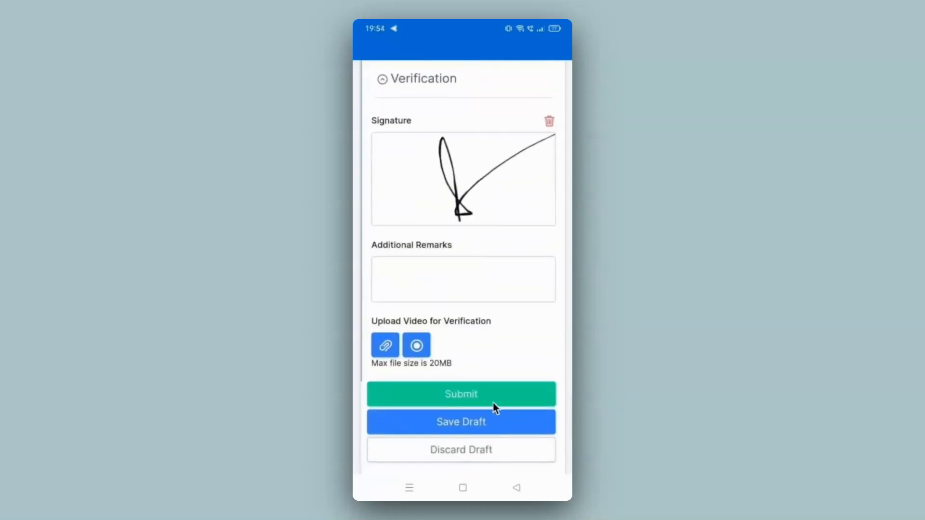
{"action": "left_click", "coordinate": [493, 403]}
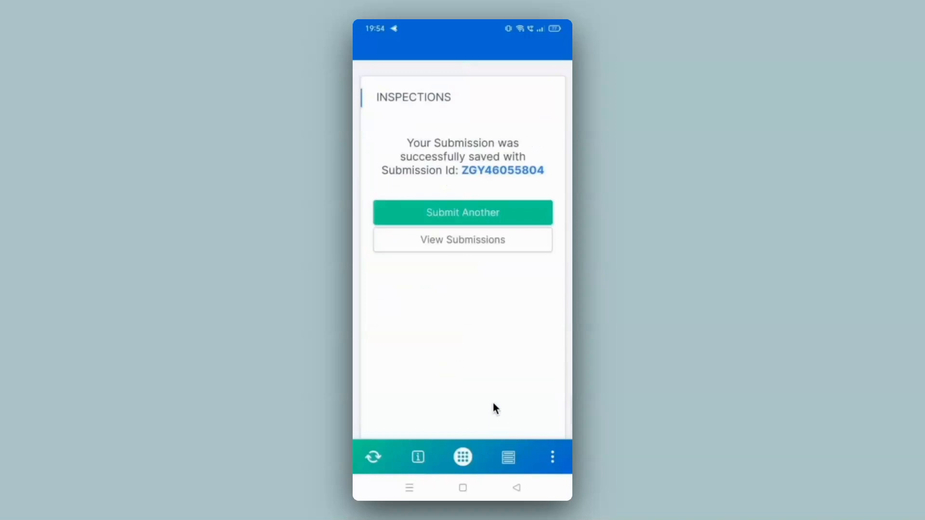
View the submissions on the phone, open the newest Site B entry and examine its Select value and sections.
{"action": "left_click", "coordinate": [473, 244]}
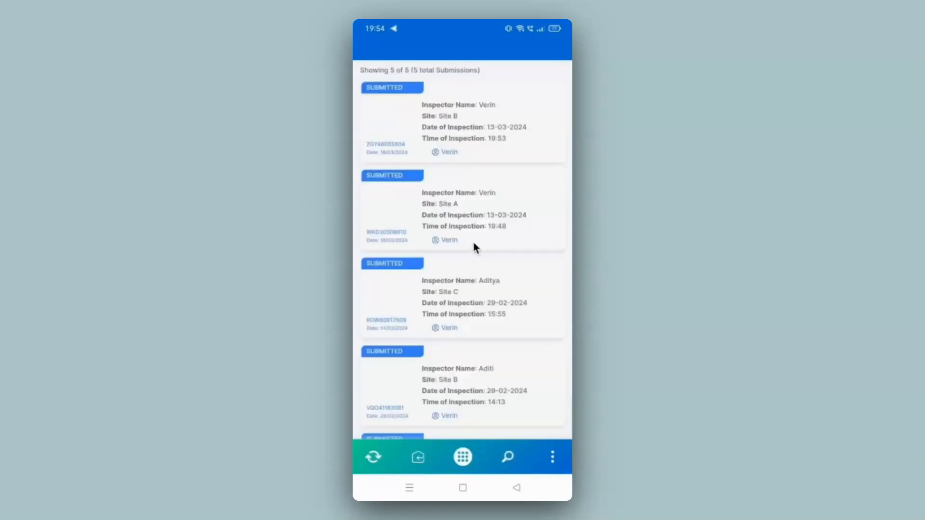
{"action": "left_click", "coordinate": [478, 127]}
{"action": "scroll", "coordinate": [478, 128], "scroll_direction": "down", "scroll_amount": 8}
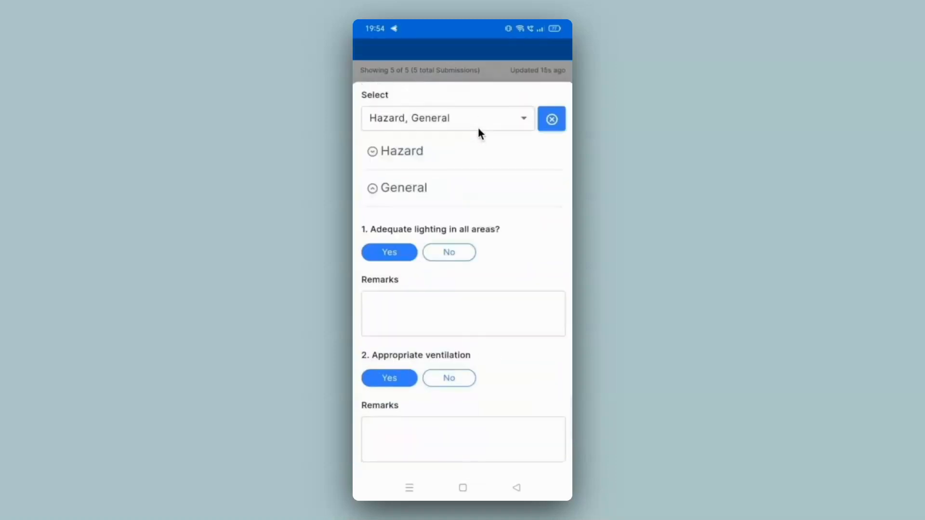
{"action": "scroll", "coordinate": [478, 127], "scroll_direction": "down", "scroll_amount": 10}
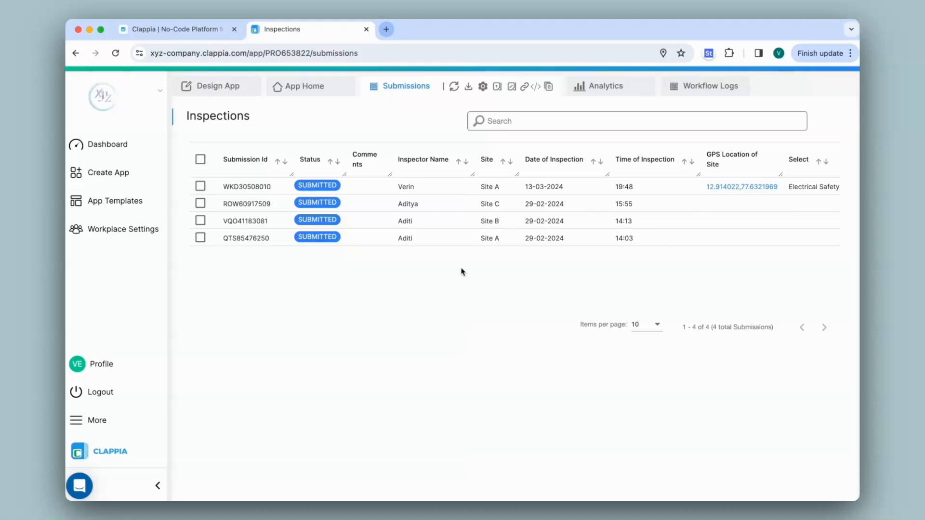
Switch back to the browser and return to the design of the Inspections app.
{"action": "left_click", "coordinate": [212, 92]}
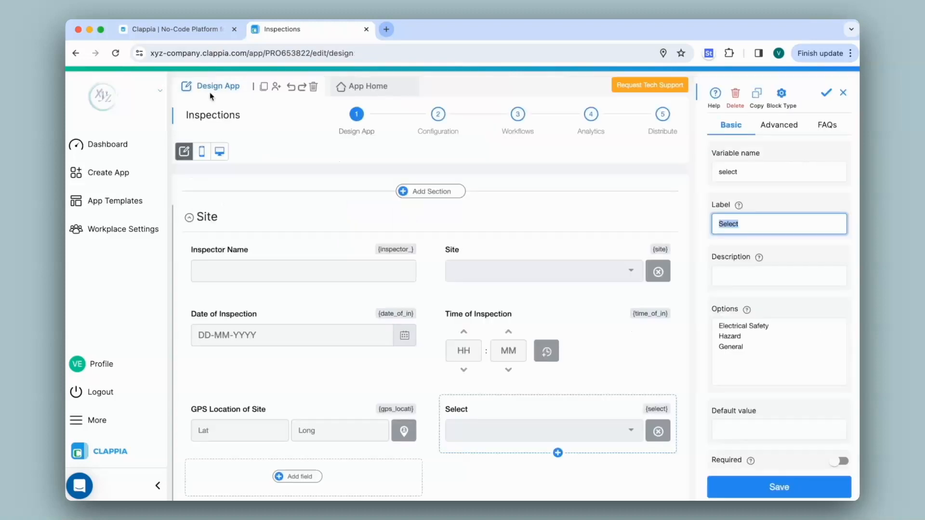